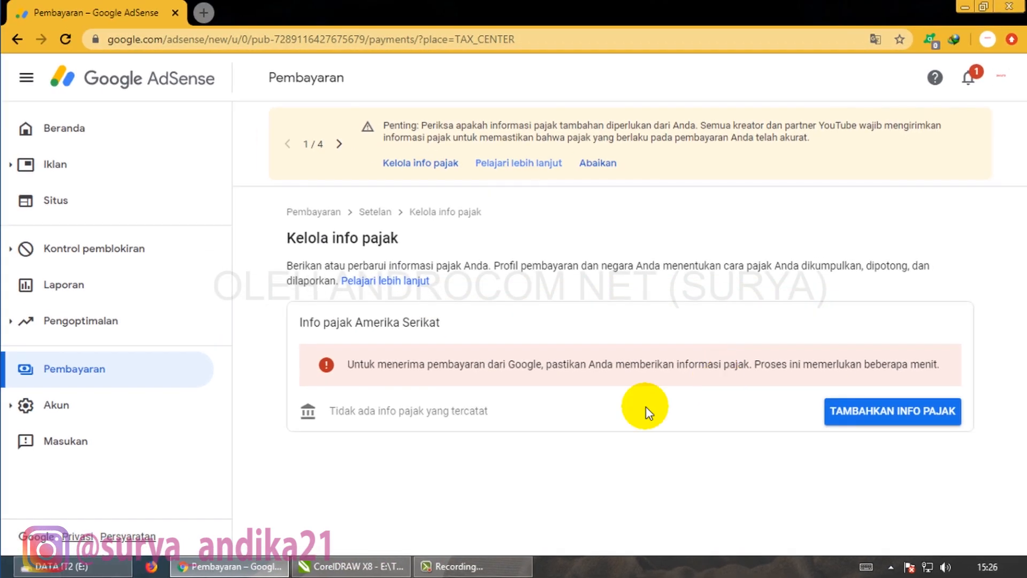
# - Start adding US tax info and verify identity with the Google account password
pyautogui.click(878, 416)
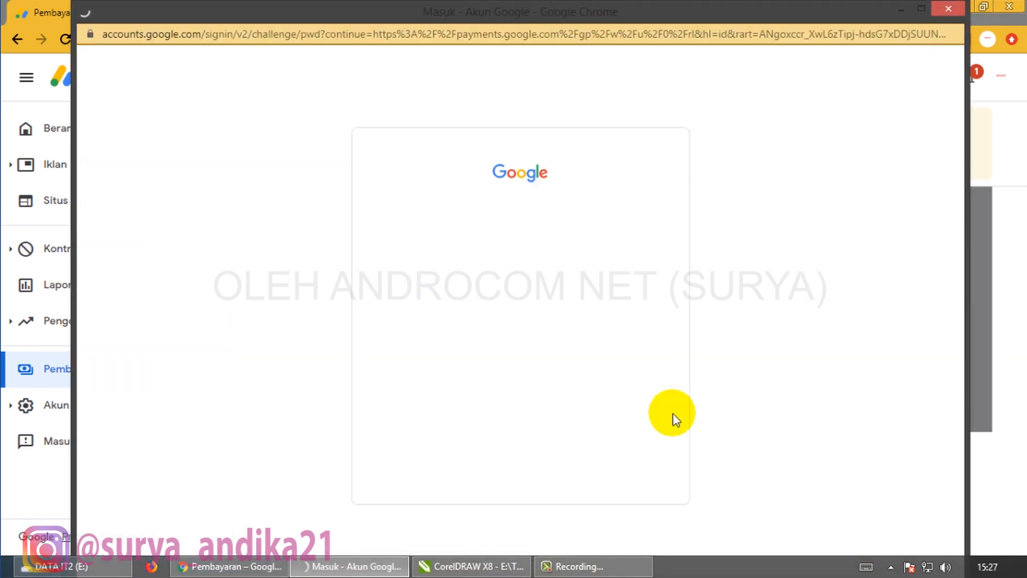
pyautogui.click(523, 335)
pyautogui.write('•••••••••••••••••••••••••••')
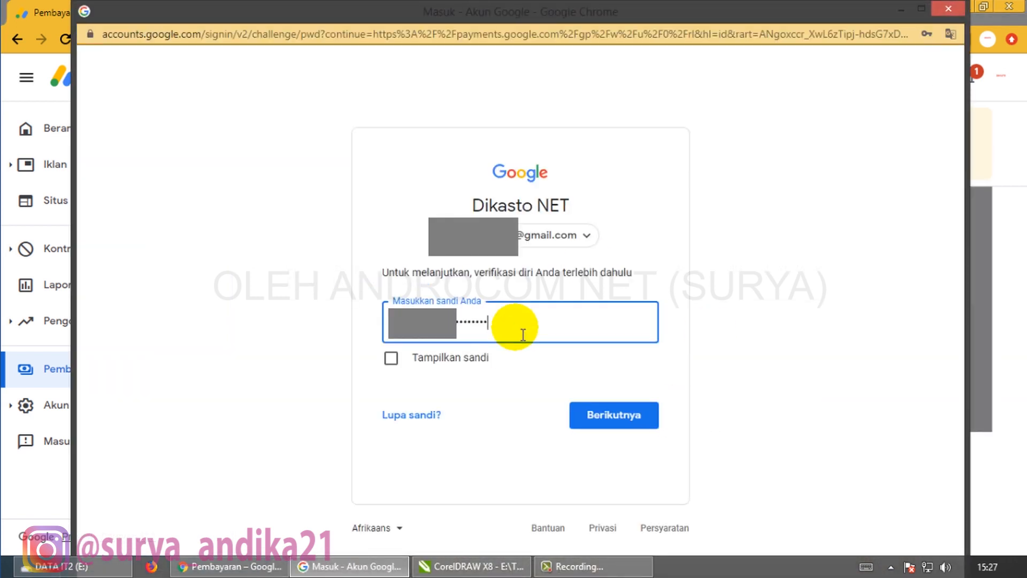
pyautogui.click(603, 414)
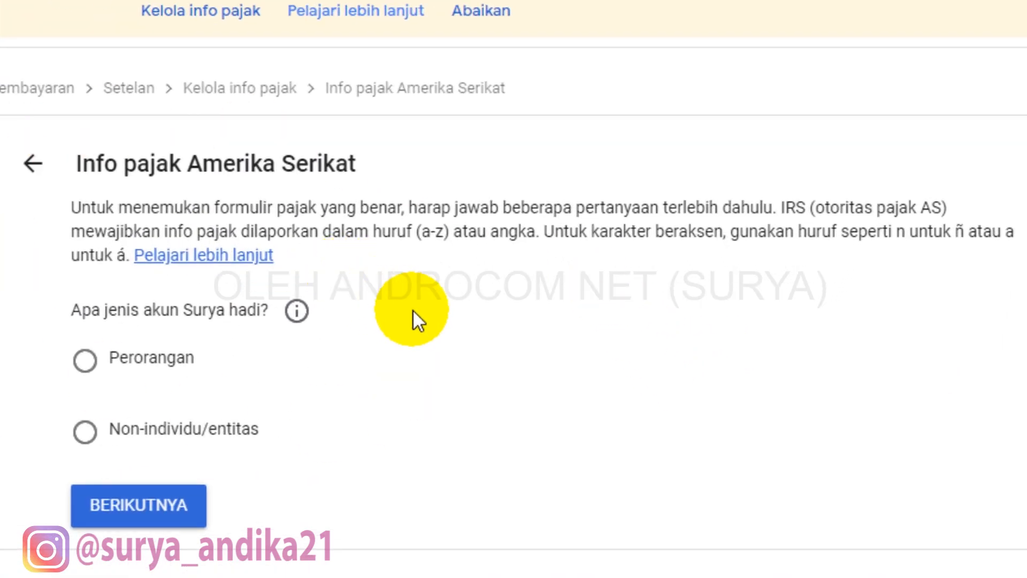
# - Answer the tax questions as an individual who is not a US citizen or resident
pyautogui.click(87, 363)
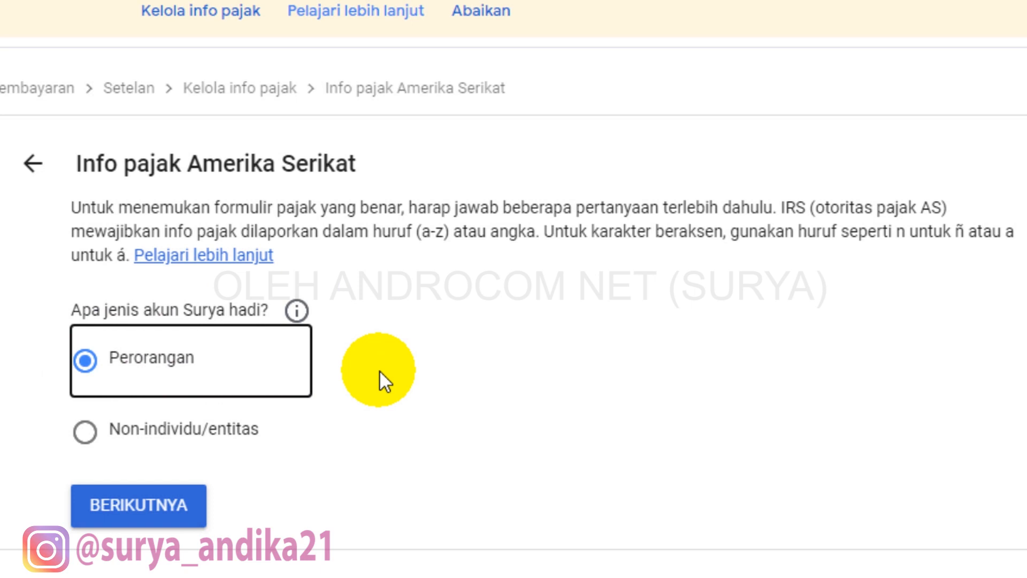
pyautogui.click(153, 505)
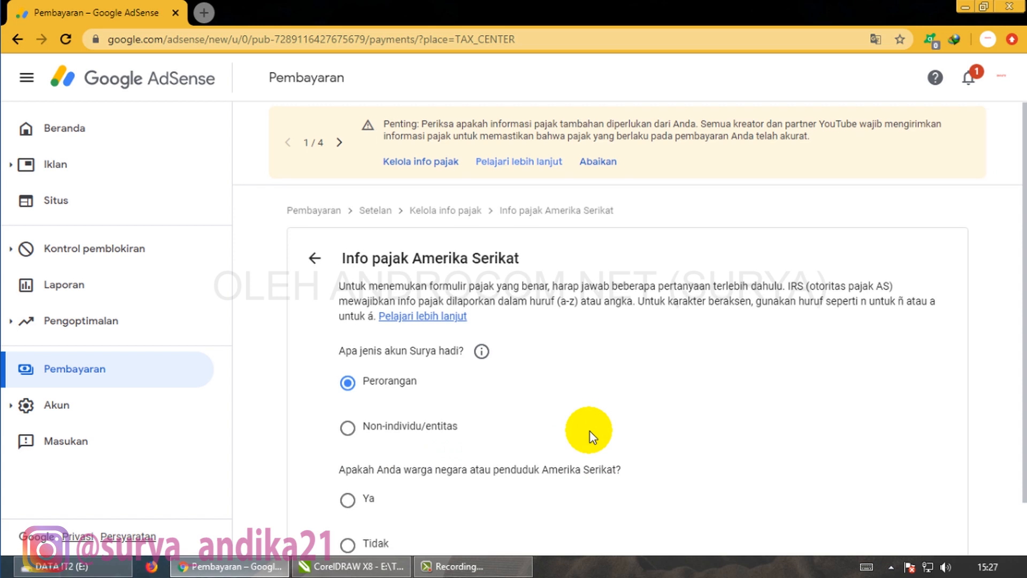
pyautogui.scroll(-1, 593, 437)
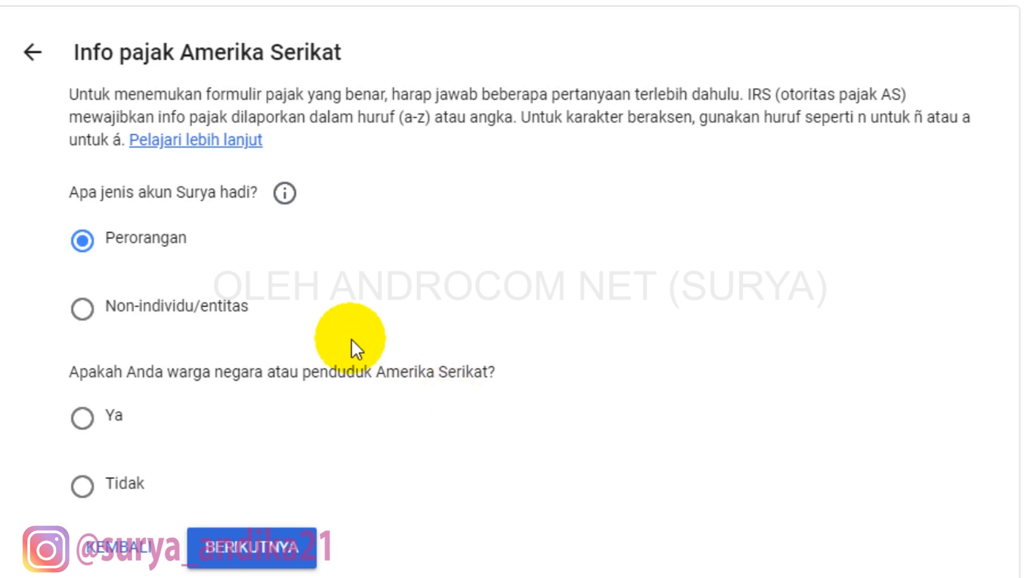
pyautogui.click(85, 488)
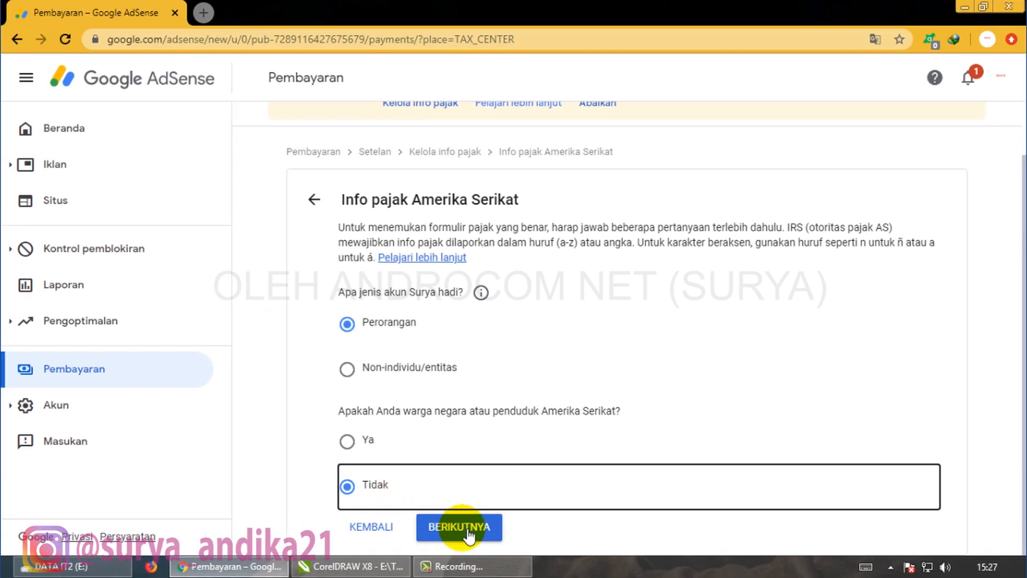
pyautogui.click(468, 530)
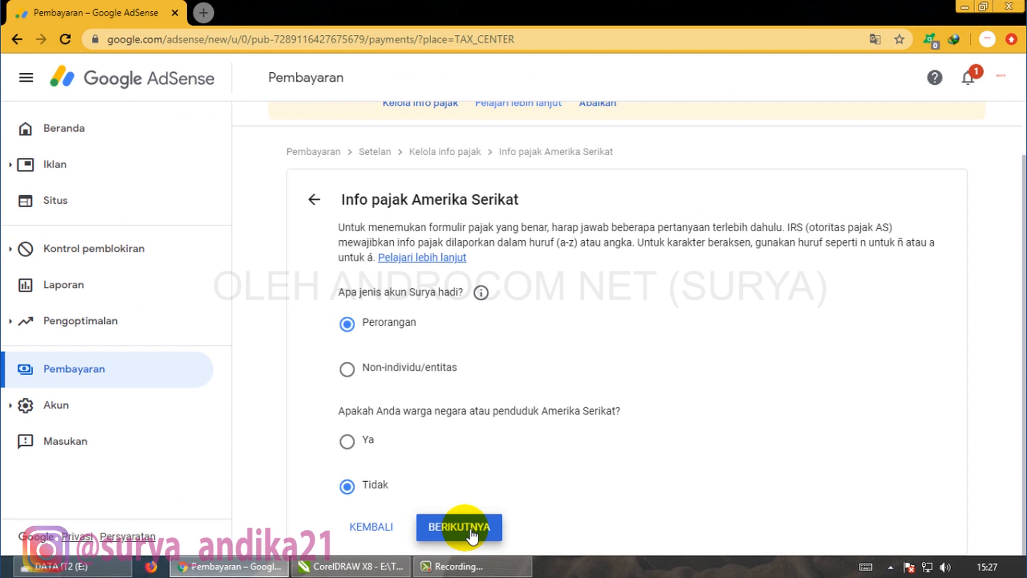
# - Choose the W-8BEN form type and begin filling it in
pyautogui.scroll(-3, 709, 434)
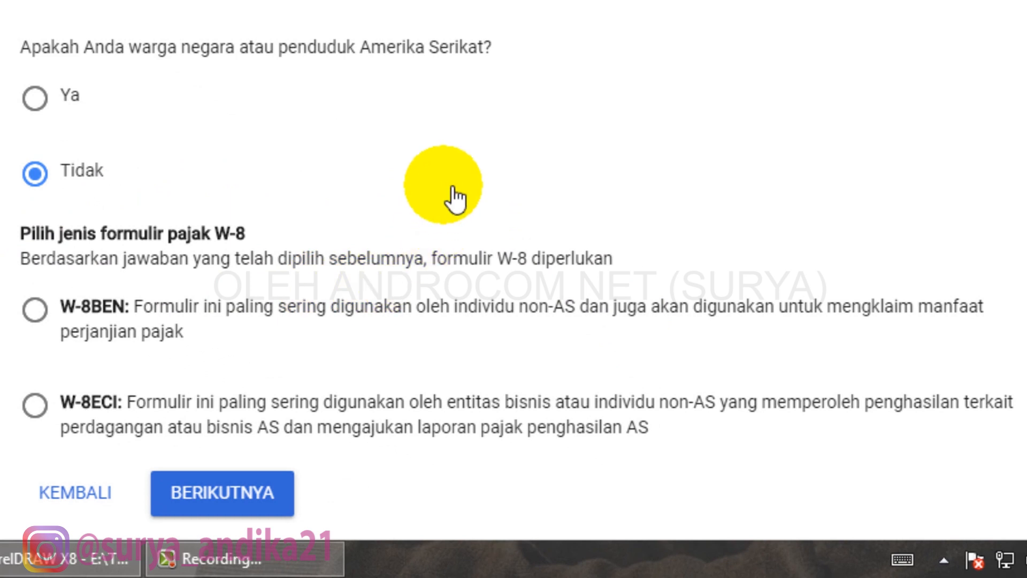
pyautogui.click(35, 313)
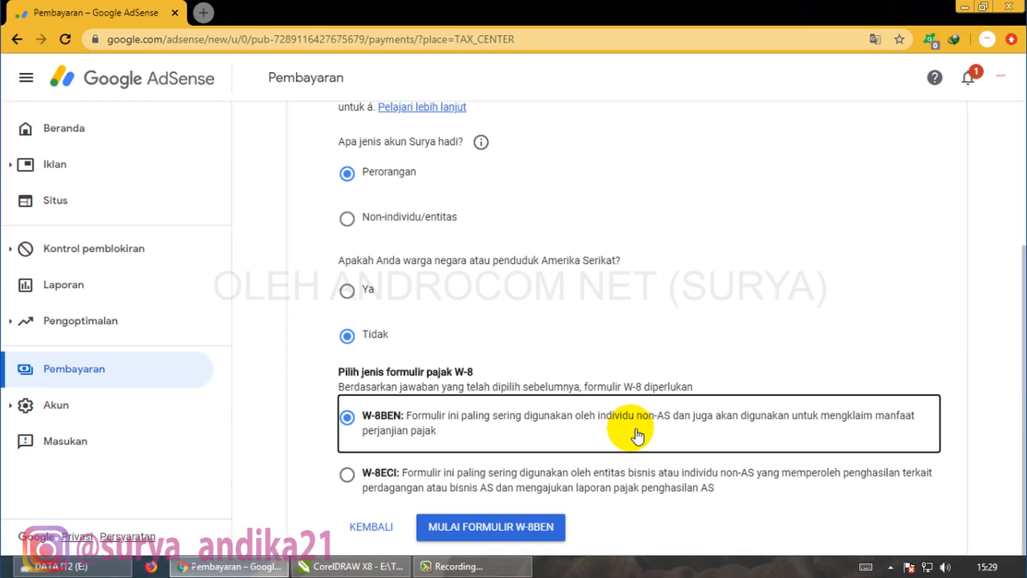
pyautogui.click(460, 530)
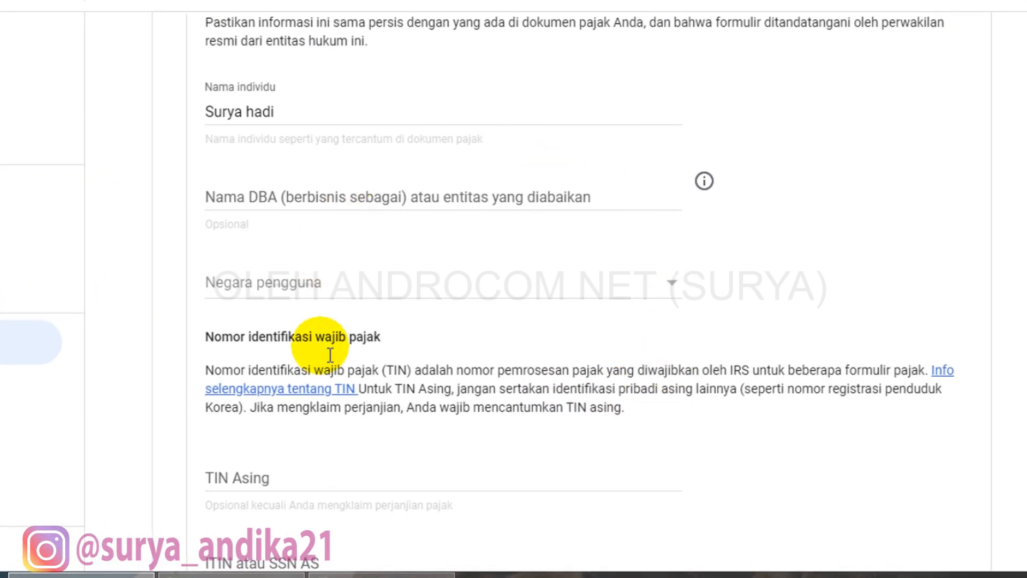
# - Read the explanation tooltip for the DBA name field, then close it
pyautogui.scroll(5, 449, 370)
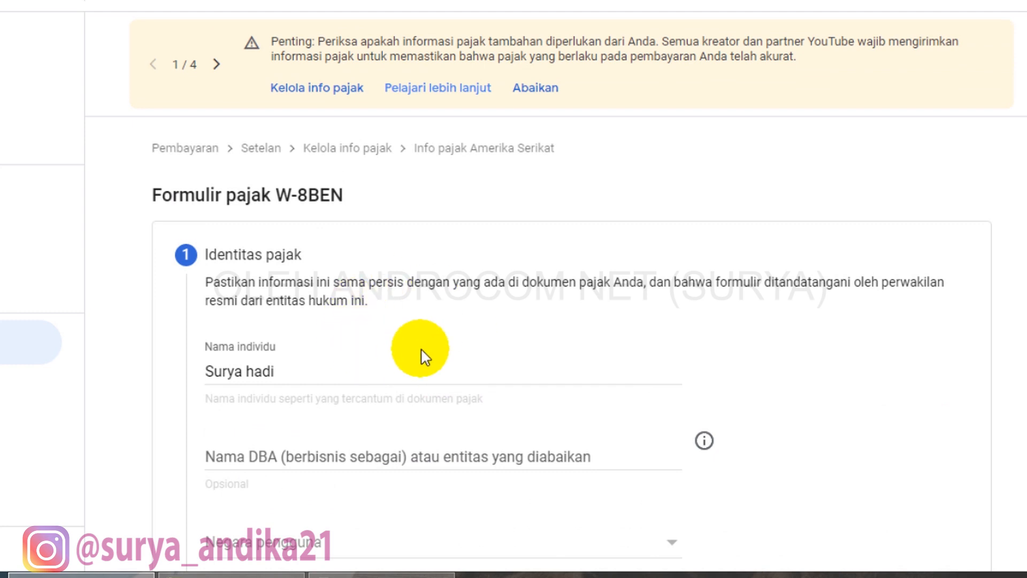
pyautogui.scroll(-3, 420, 349)
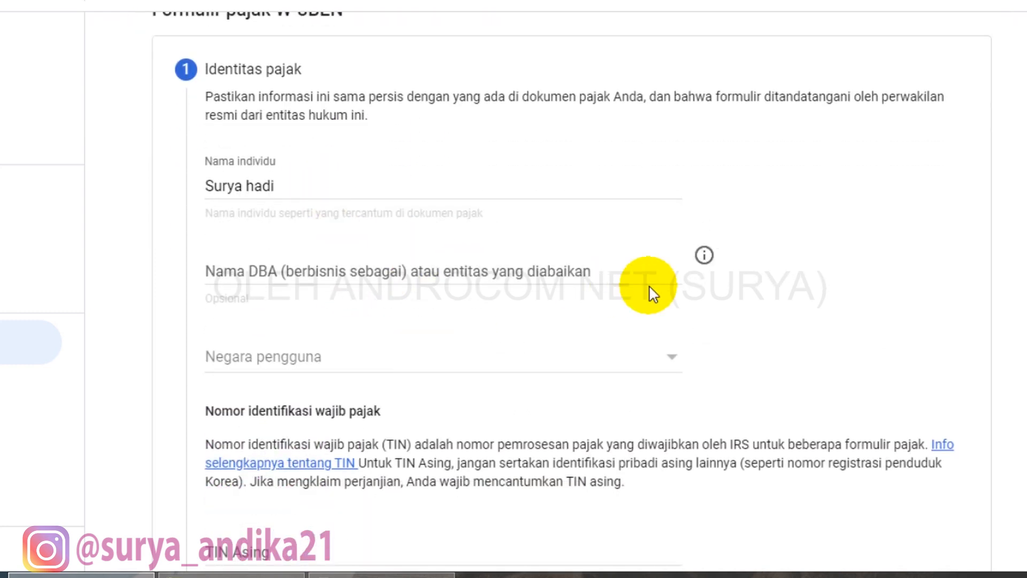
pyautogui.click(714, 262)
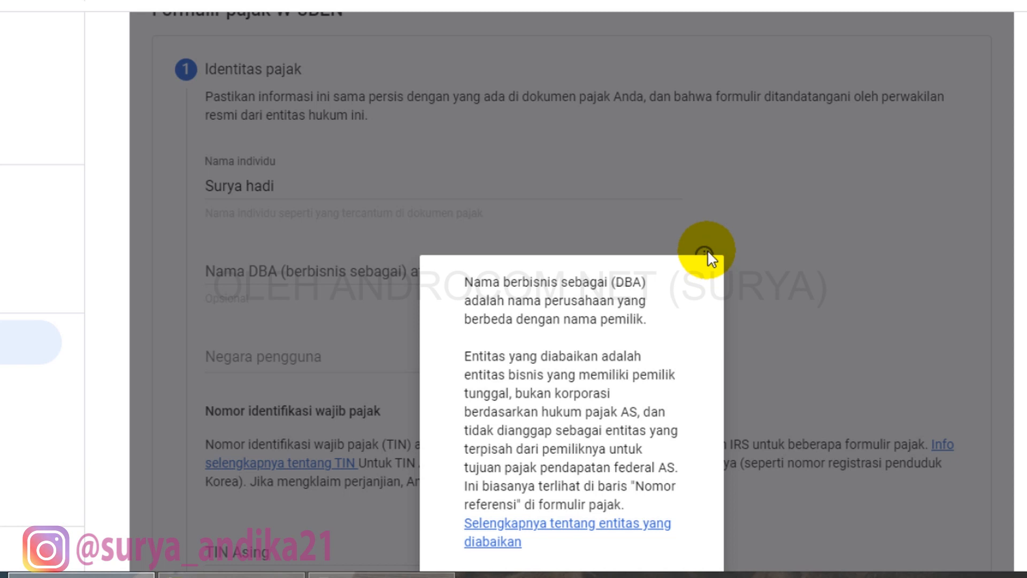
pyautogui.scroll(-2, 707, 355)
pyautogui.click(676, 491)
pyautogui.scroll(2, 721, 384)
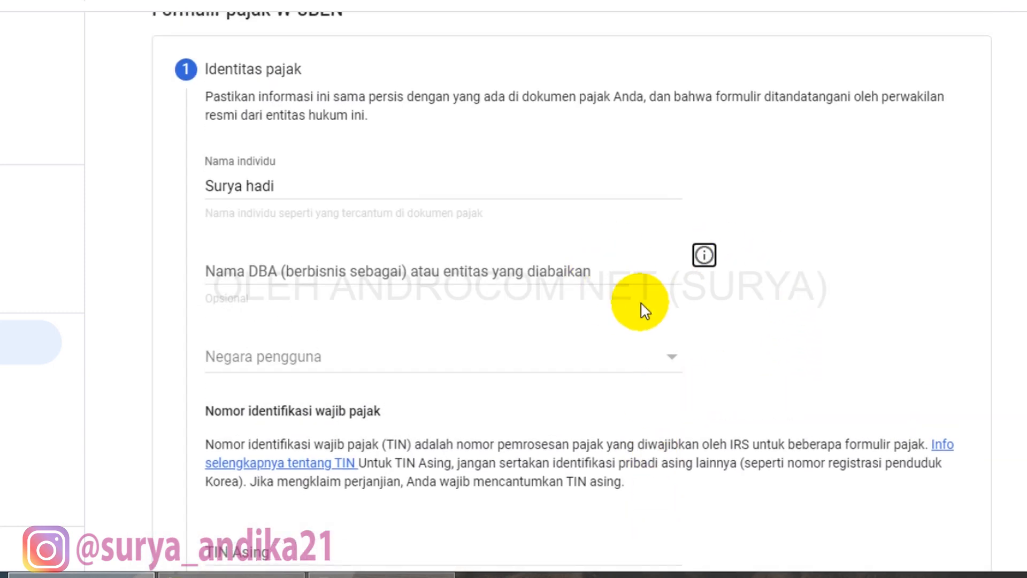
# - Set the user's country of citizenship to Indonesia
pyautogui.click(819, 321)
pyautogui.click(588, 376)
pyautogui.scroll(-3, 313, 369)
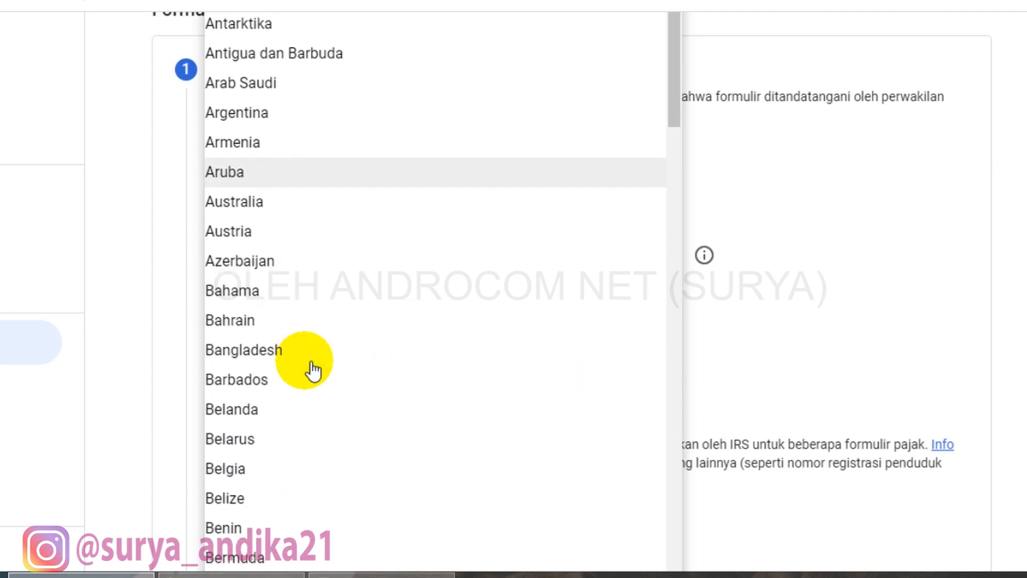
pyautogui.scroll(-20, 312, 367)
pyautogui.click(303, 416)
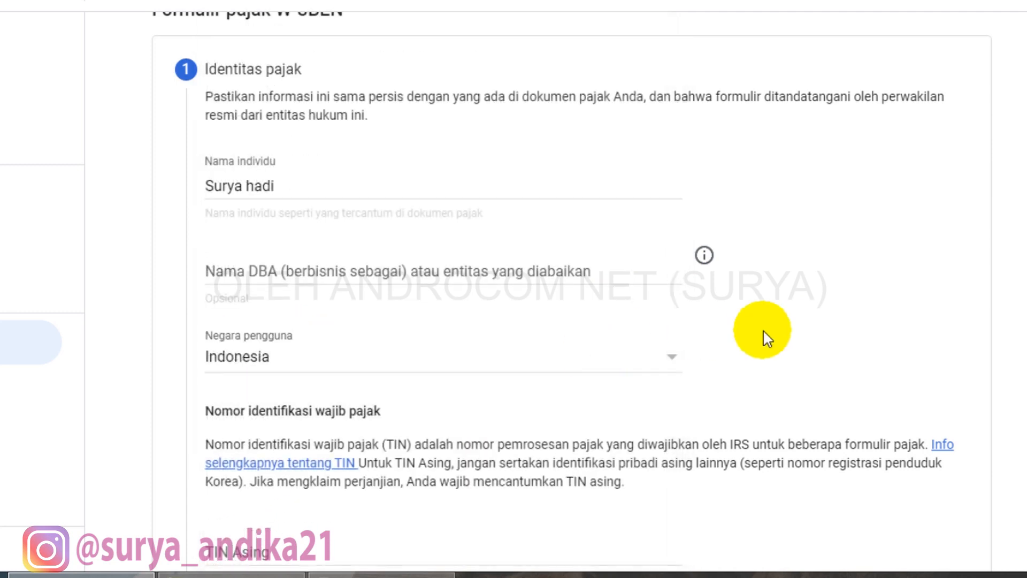
pyautogui.scroll(-1, 767, 338)
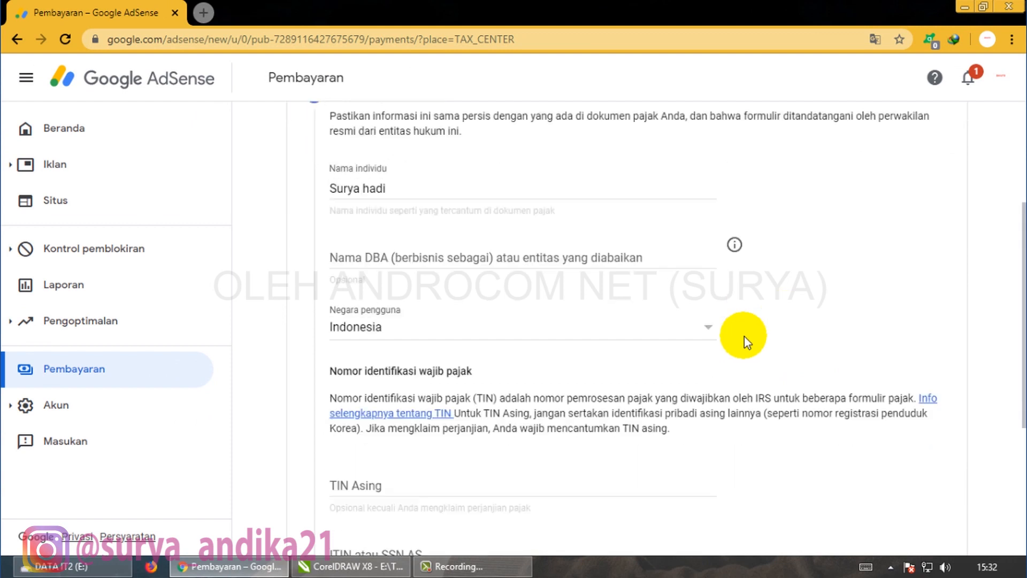
pyautogui.scroll(-3, 744, 336)
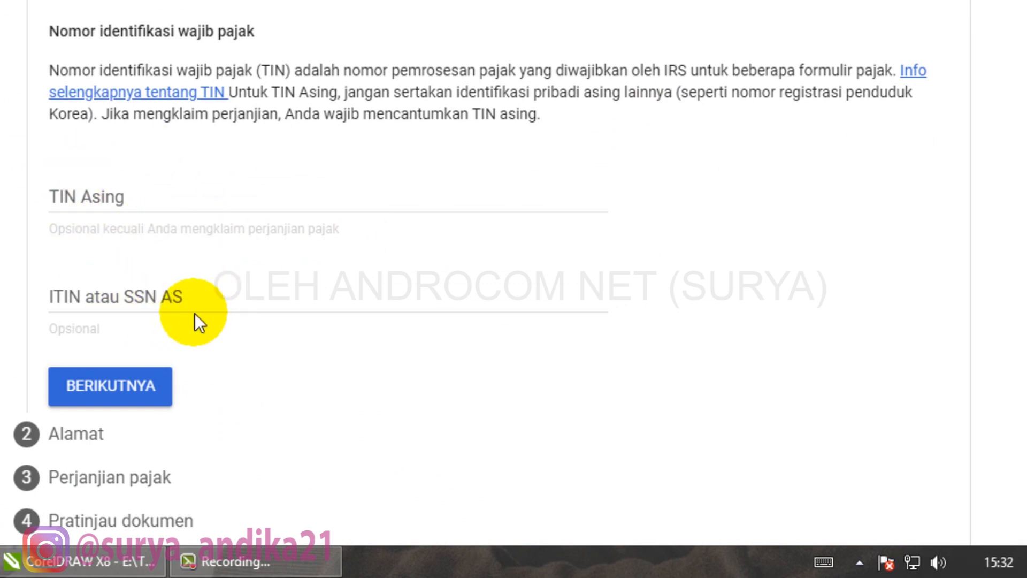
# - Enter the Indonesian foreign tax identification number and continue to the address step
pyautogui.click(202, 208)
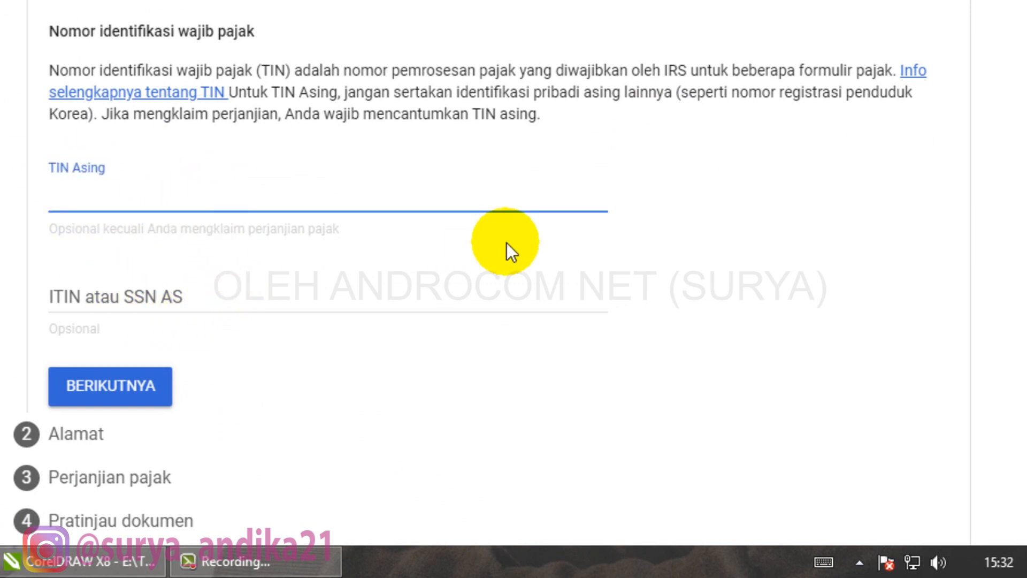
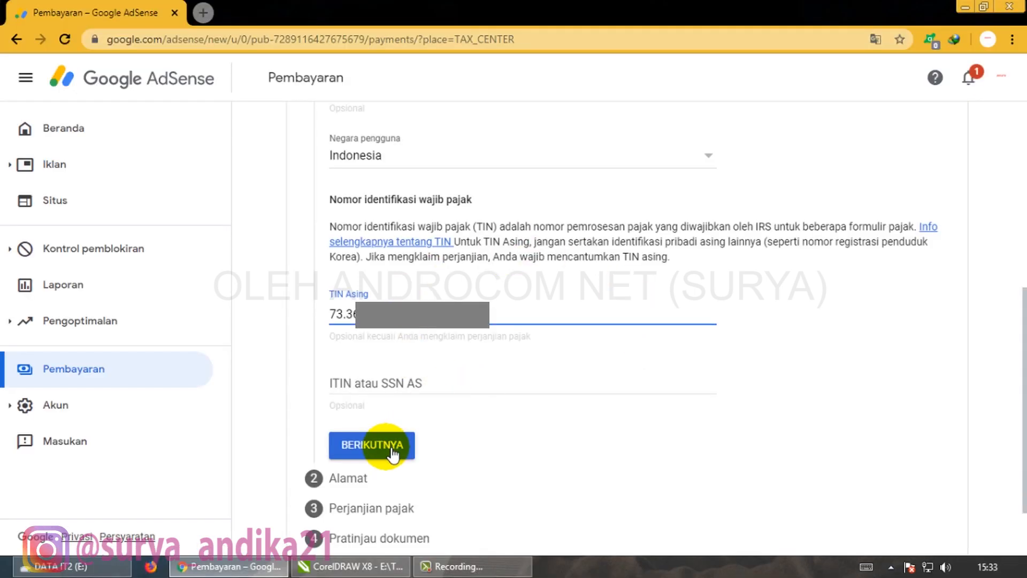
pyautogui.click(392, 452)
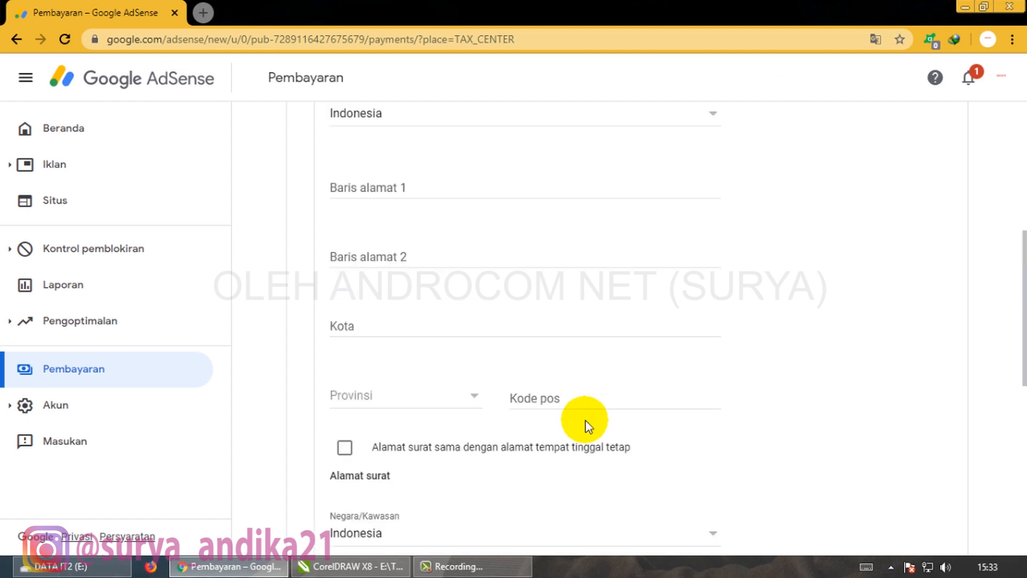
# - Enter the first residence address line and the city of residence
pyautogui.scroll(2, 588, 425)
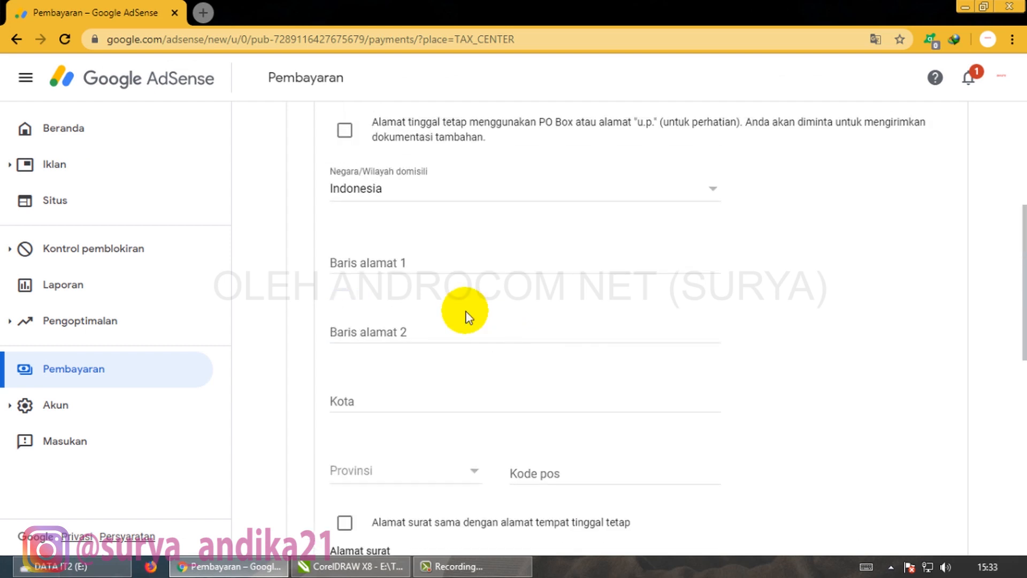
pyautogui.click(442, 266)
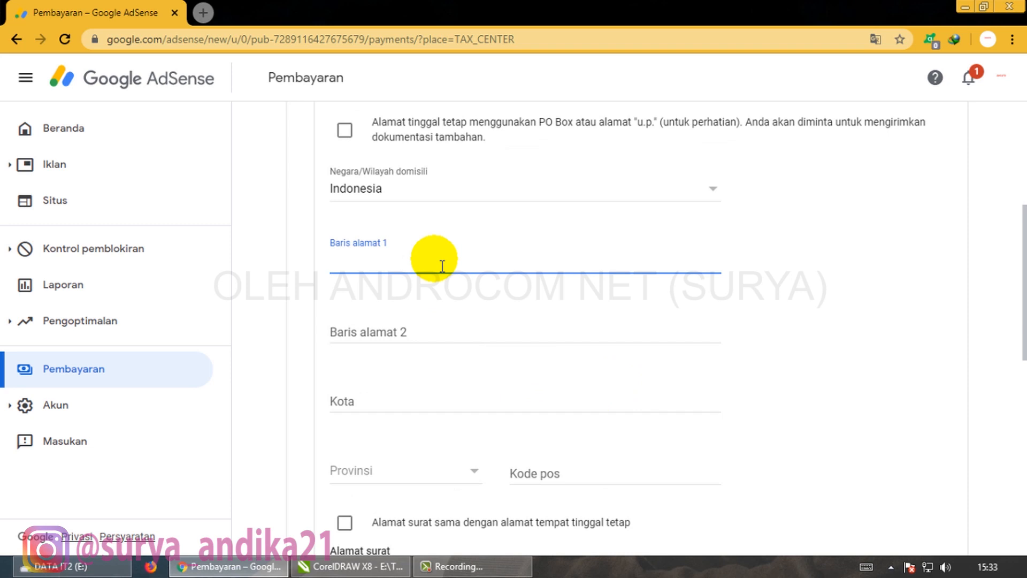
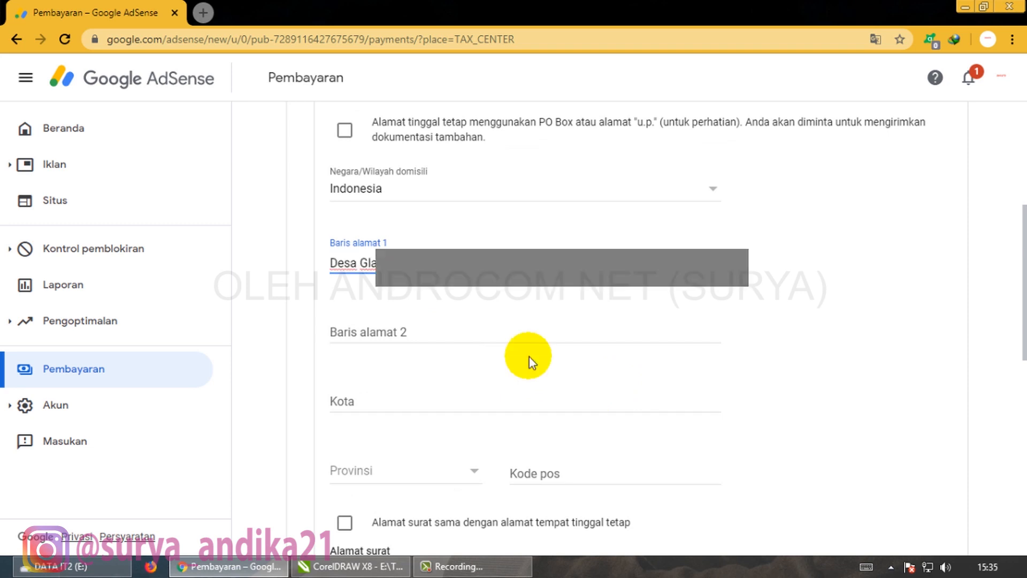
pyautogui.click(473, 409)
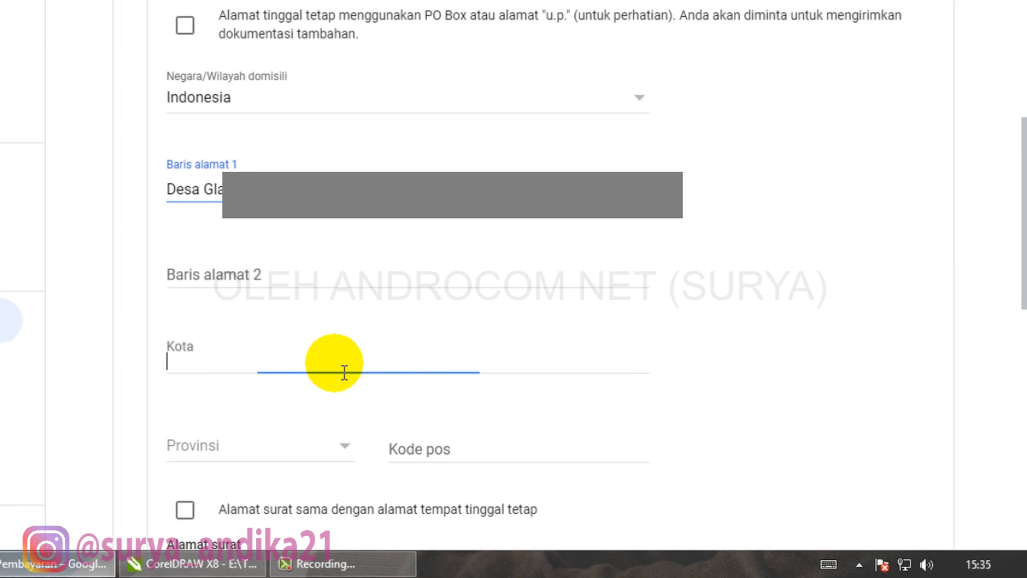
pyautogui.write('Banyuwangi')
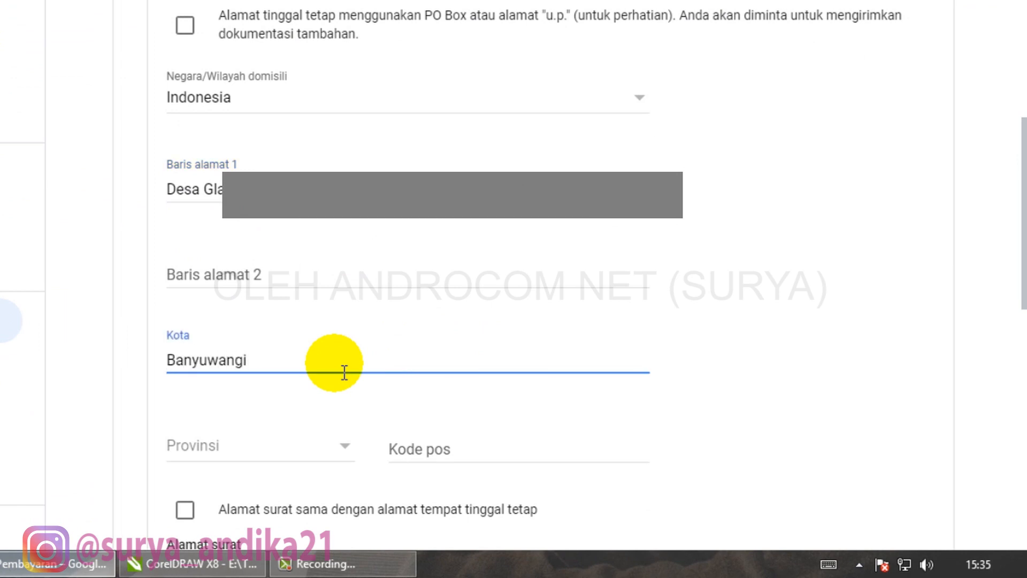
# - Choose the province, add the postcode, and mark the mailing address as the same
pyautogui.click(271, 459)
pyautogui.click(271, 497)
pyautogui.click(458, 459)
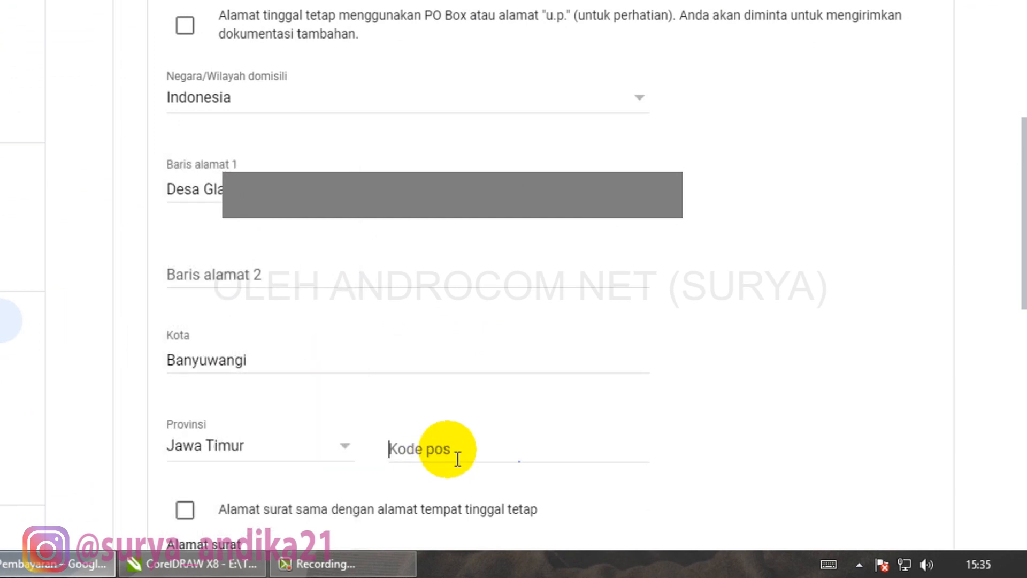
pyautogui.write('68454')
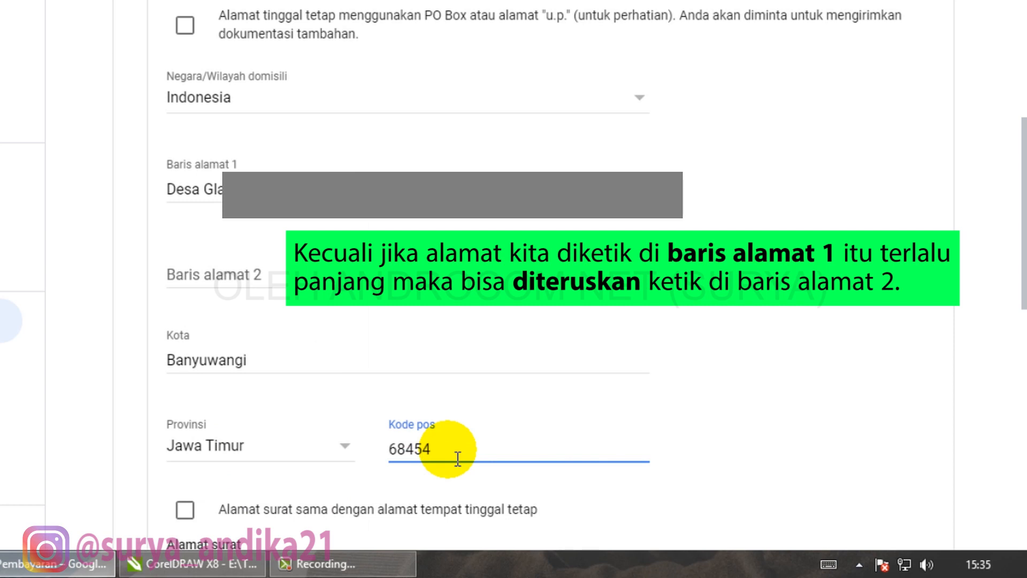
pyautogui.click(506, 306)
pyautogui.scroll(-5, 506, 307)
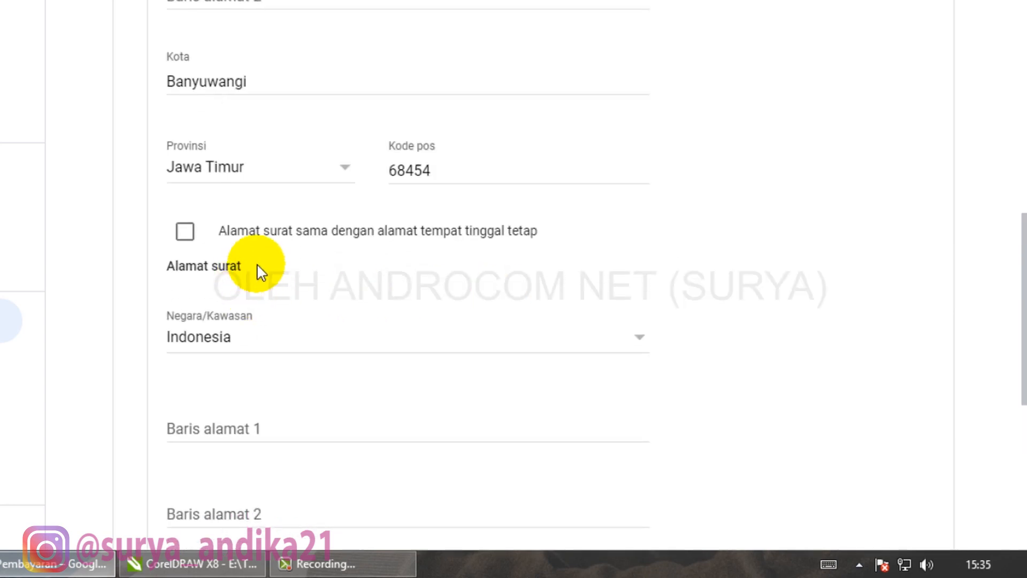
pyautogui.click(187, 234)
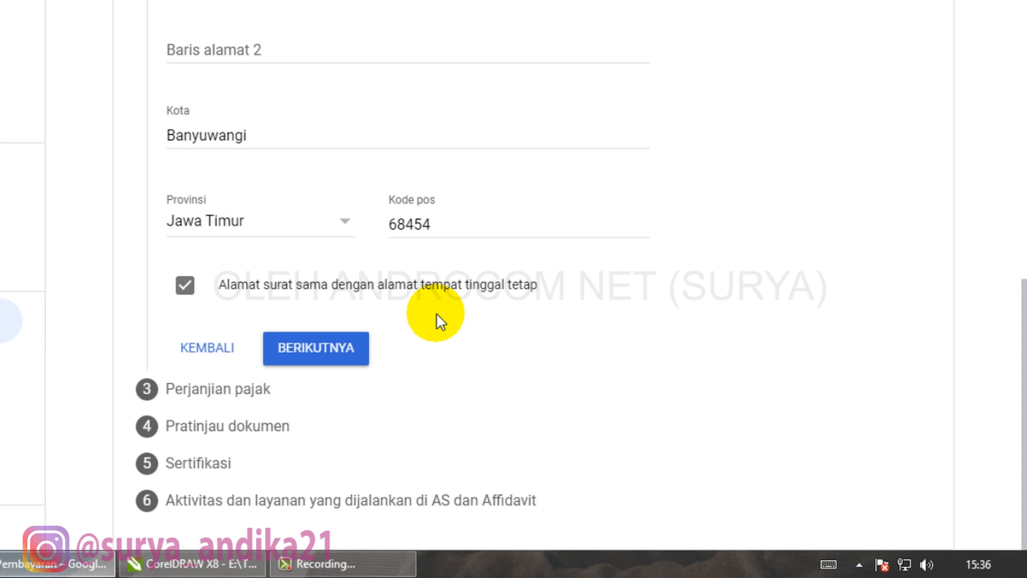
# - Claim reduced treaty rates as a resident of treaty country Indonesia
pyautogui.click(317, 353)
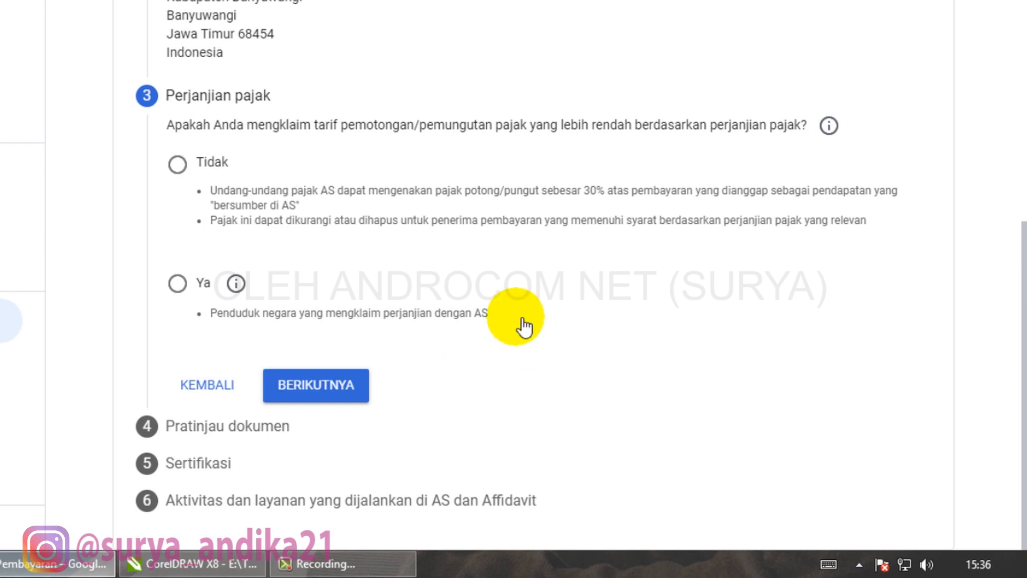
pyautogui.click(184, 291)
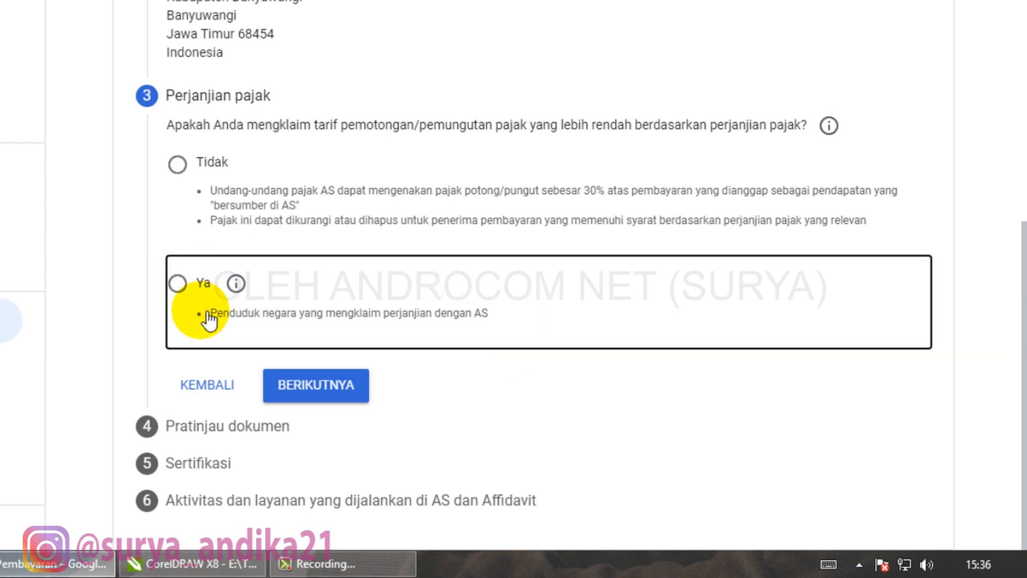
pyautogui.click(449, 340)
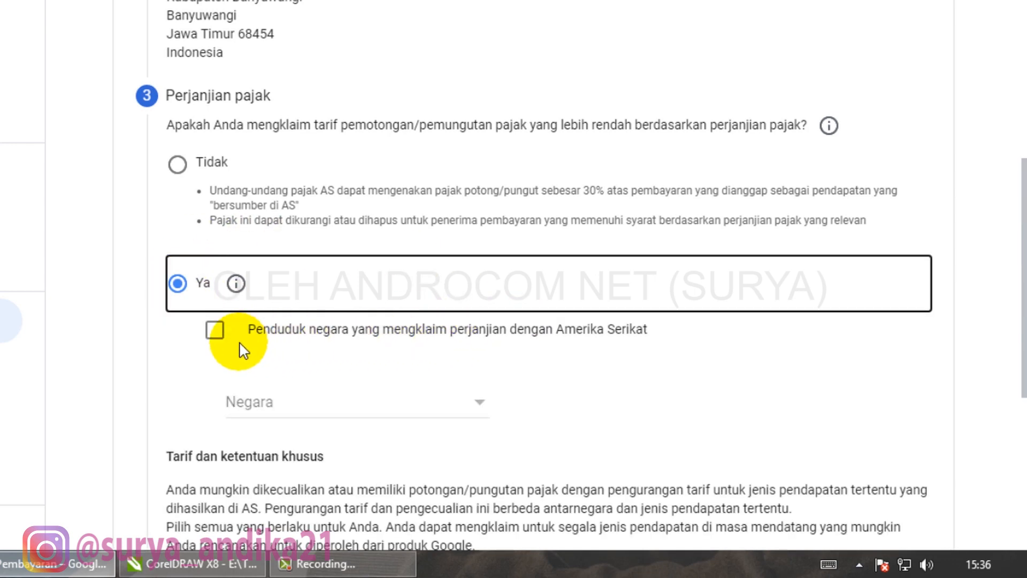
pyautogui.click(214, 330)
pyautogui.scroll(-2, 615, 391)
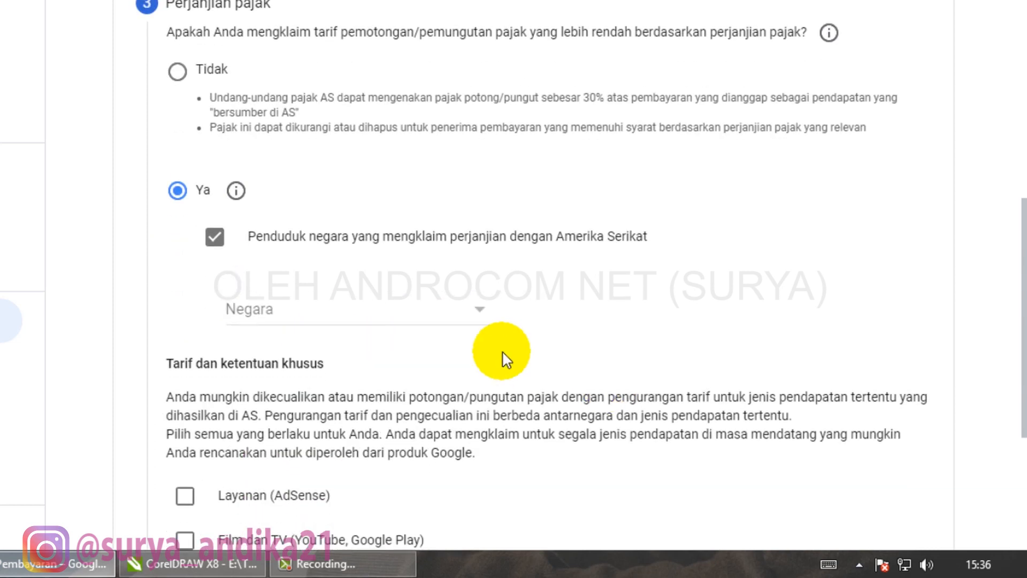
pyautogui.click(476, 310)
pyautogui.click(454, 278)
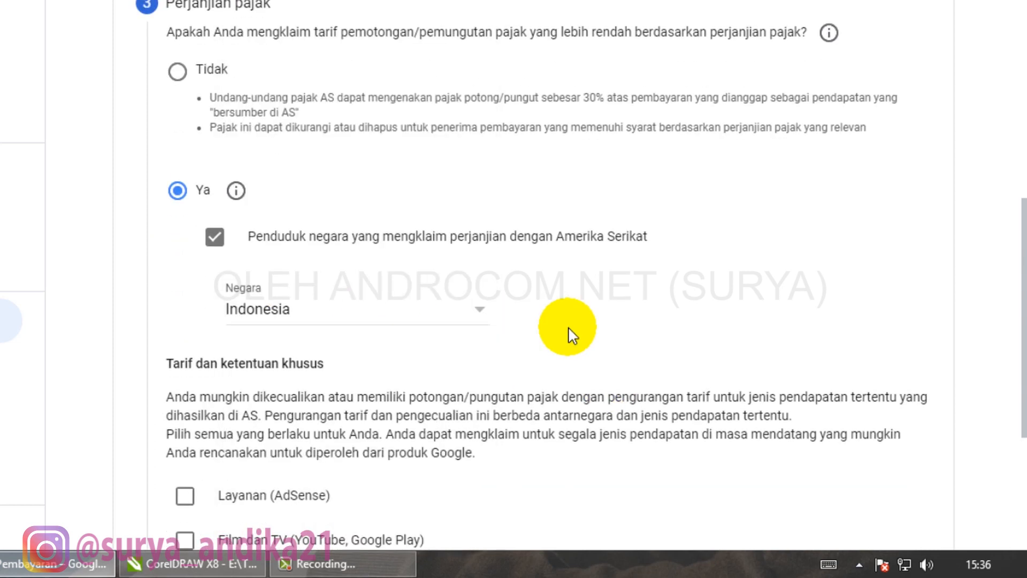
pyautogui.scroll(-5, 374, 270)
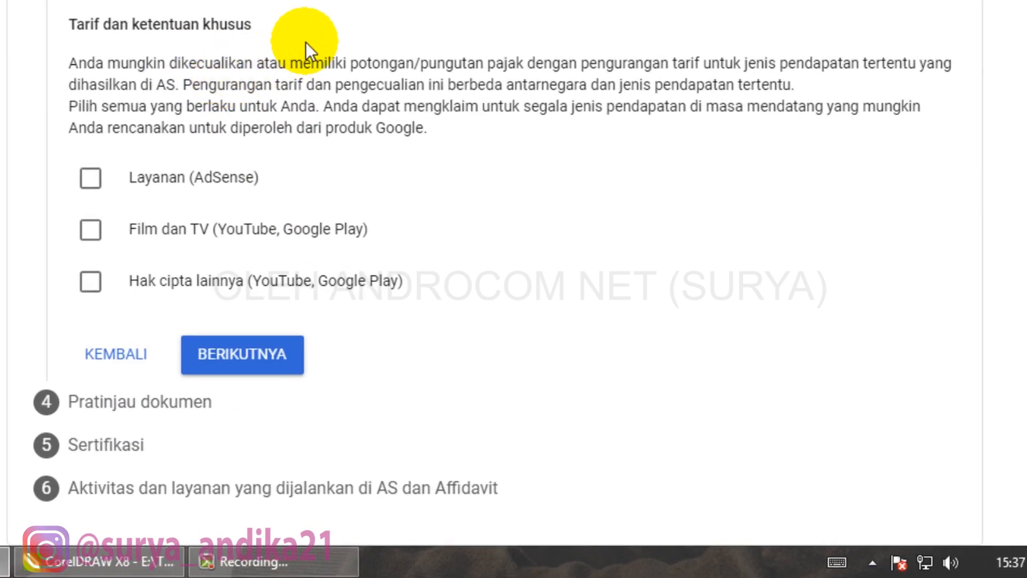
# - Claim 0% under Pasal 8 ayat 1 for AdSense services, confirm eligibility, and tick Film dan TV
pyautogui.click(94, 186)
pyautogui.click(296, 272)
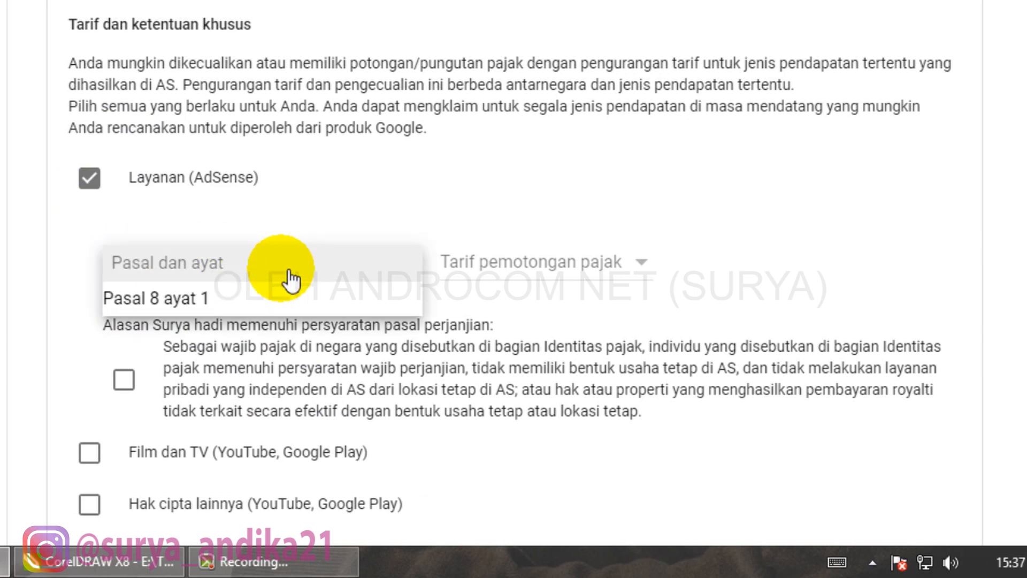
pyautogui.click(275, 298)
pyautogui.scroll(-2, 486, 214)
pyautogui.click(559, 163)
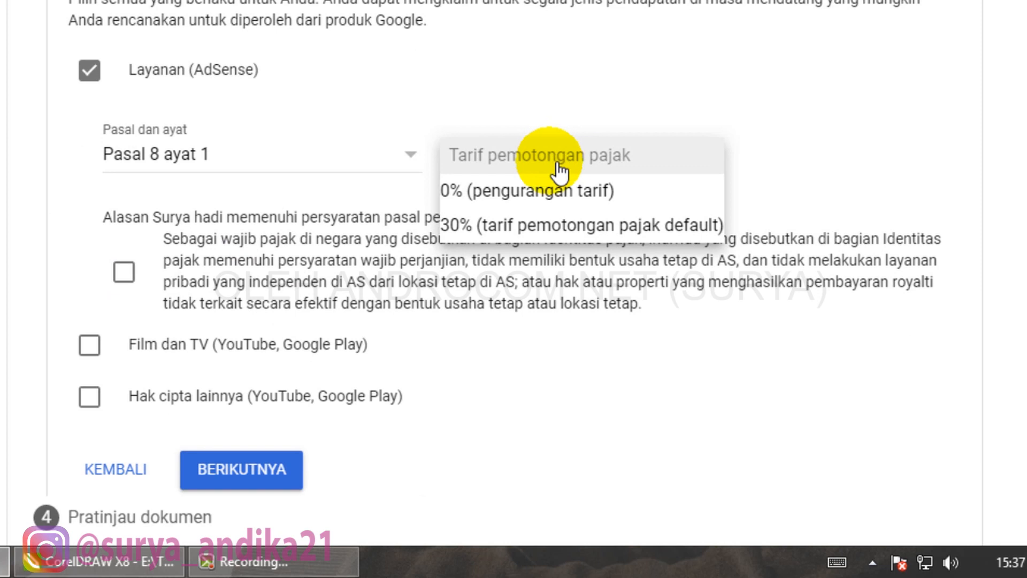
pyautogui.click(543, 197)
pyautogui.scroll(-2, 226, 190)
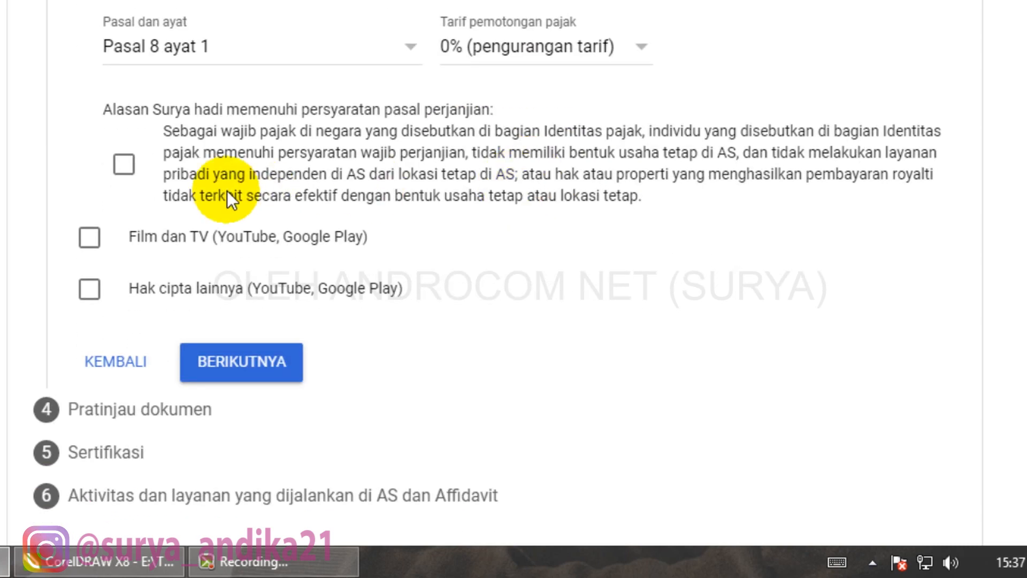
pyautogui.click(124, 164)
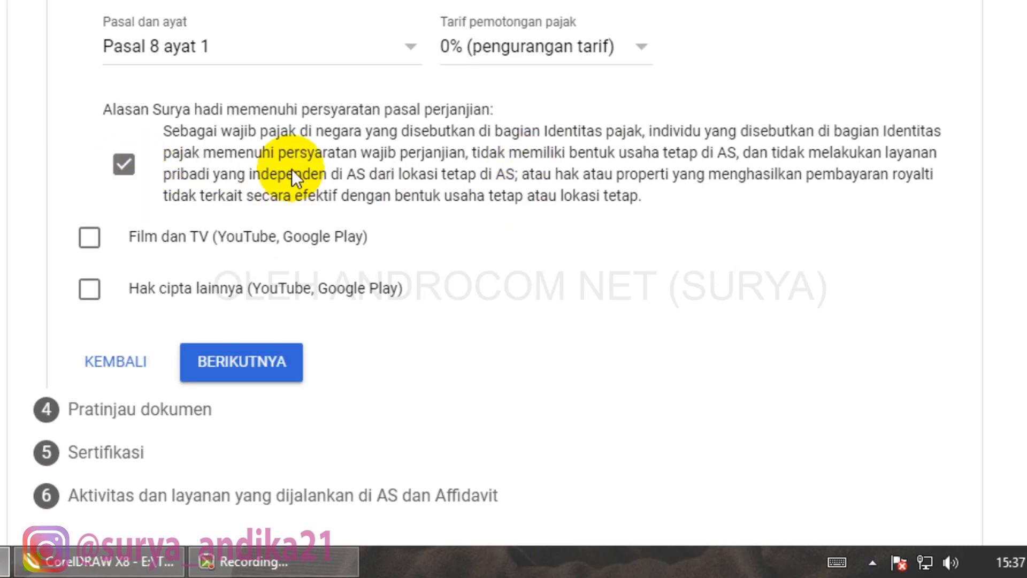
pyautogui.click(89, 237)
# - Give Film dan TV a 10% rate under Pasal 13 ayat 2 and confirm eligibility
pyautogui.scroll(-2, 276, 227)
pyautogui.click(276, 229)
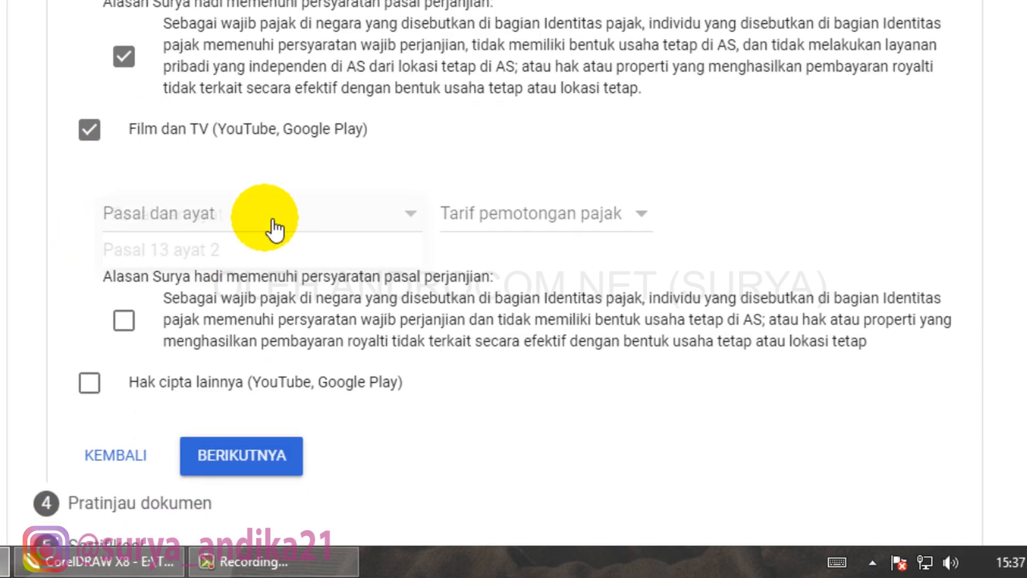
pyautogui.click(231, 262)
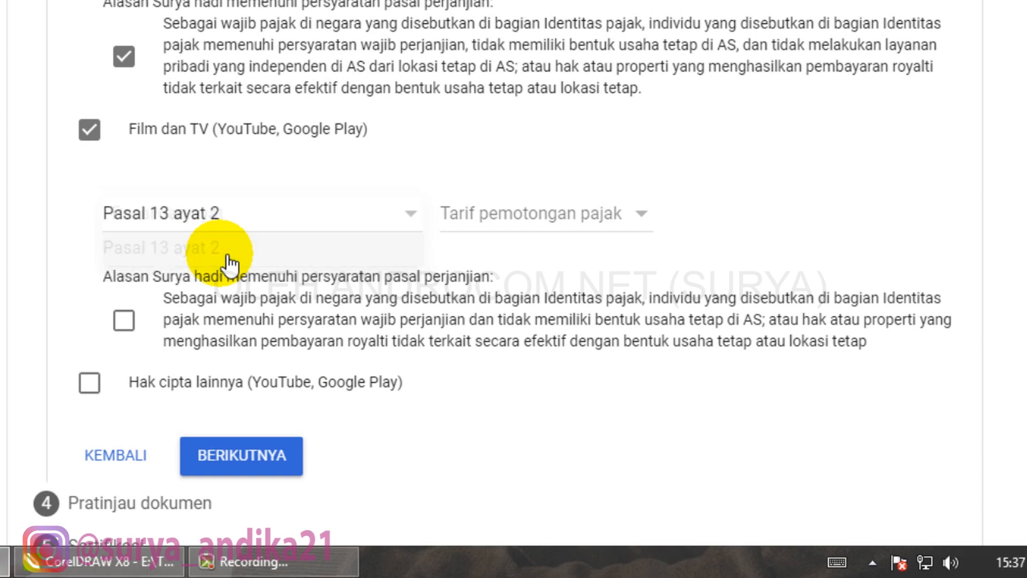
pyautogui.click(541, 228)
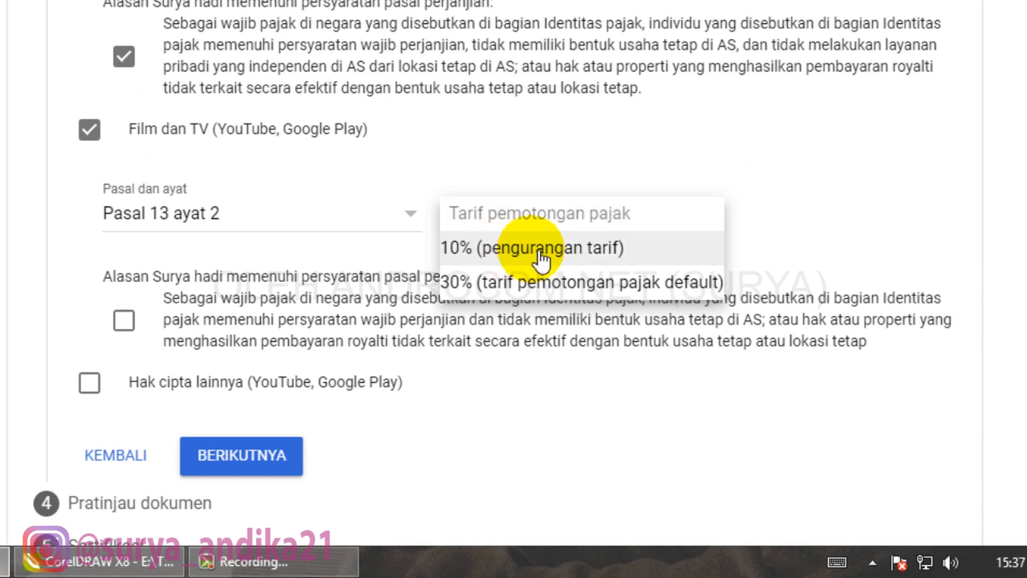
pyautogui.click(541, 257)
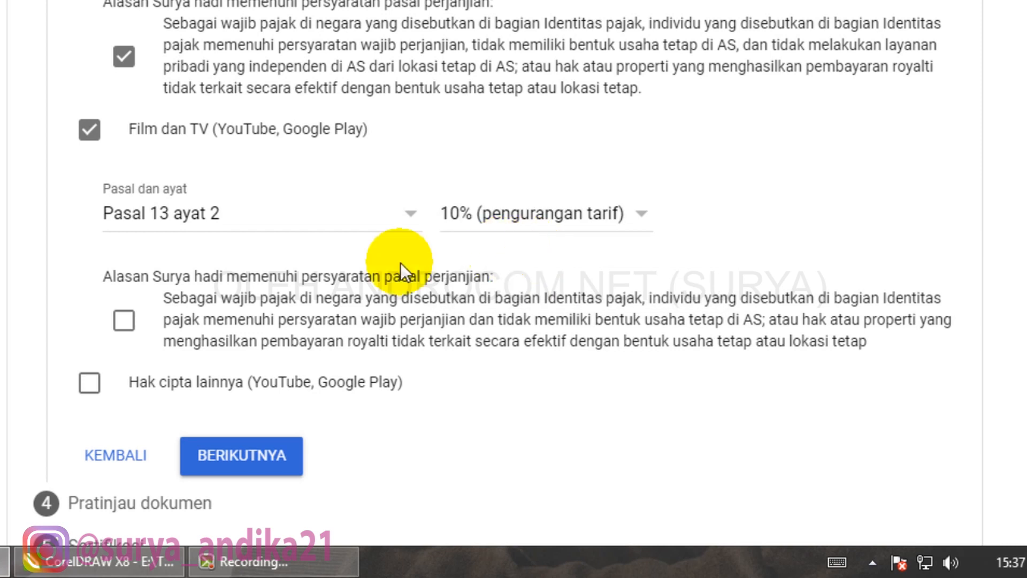
pyautogui.scroll(-2, 278, 262)
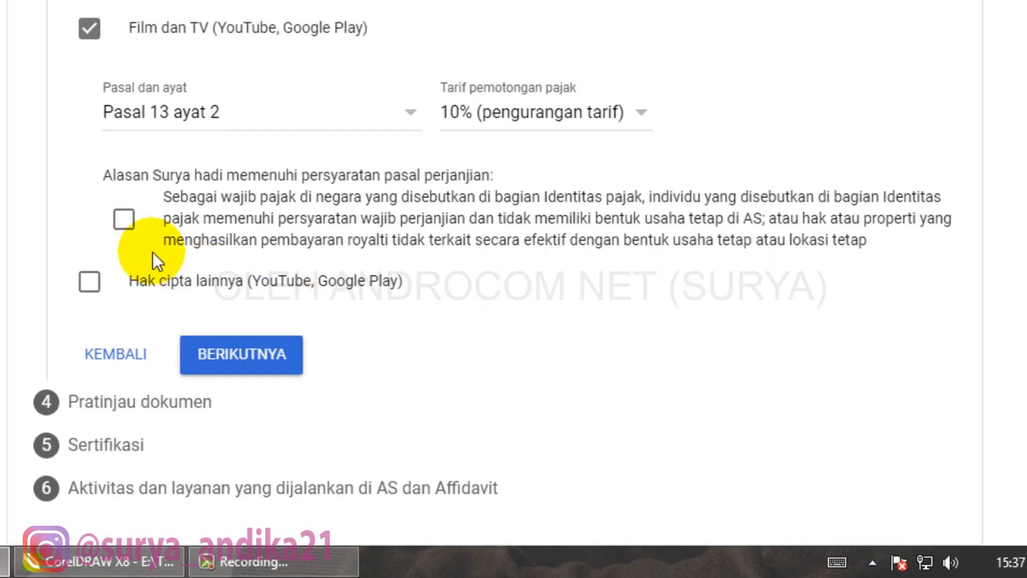
pyautogui.click(124, 219)
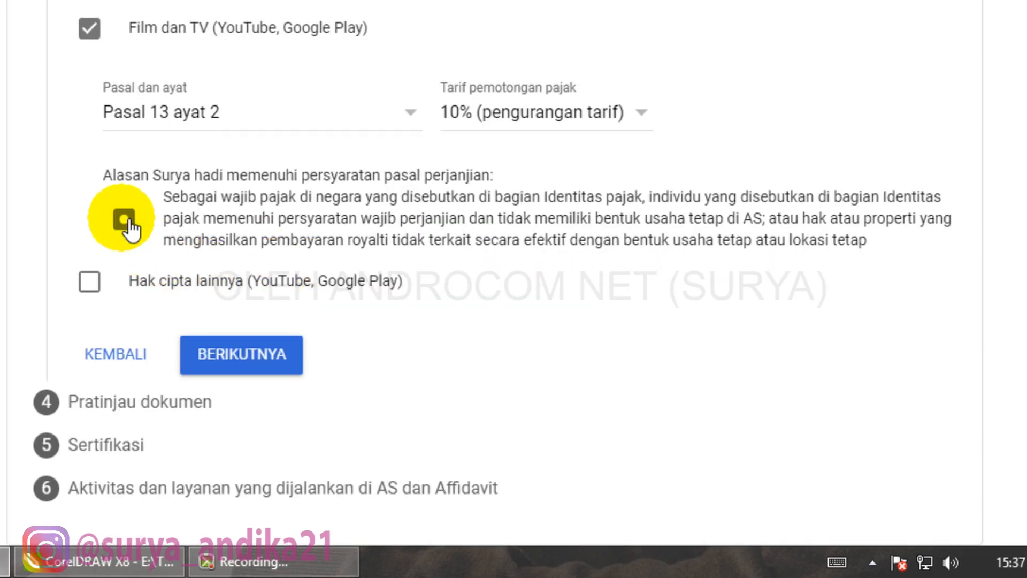
# - Claim Hak cipta lainnya at 10% under Pasal 13 ayat 2 and confirm eligibility
pyautogui.click(90, 282)
pyautogui.scroll(-2, 102, 292)
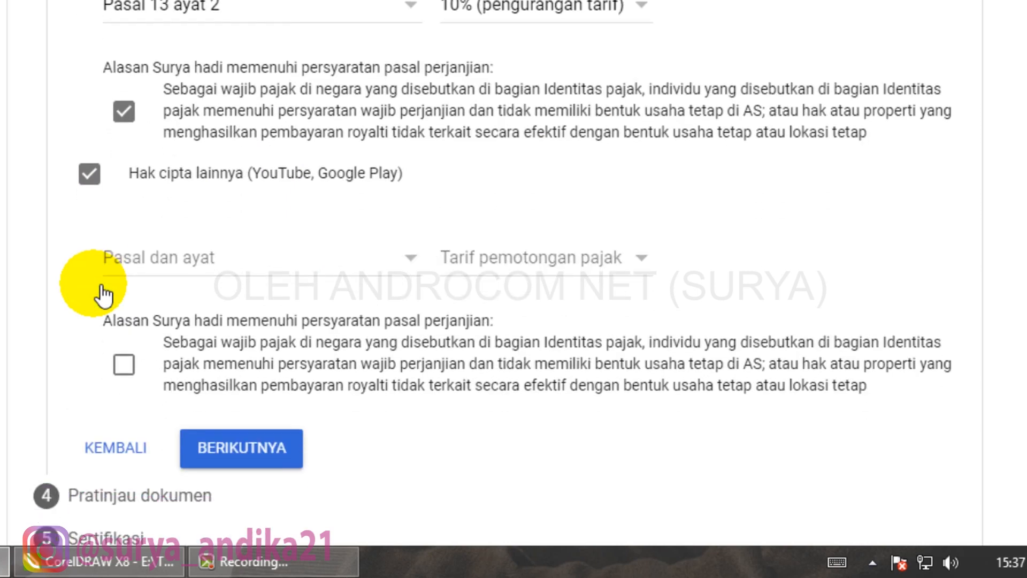
pyautogui.click(276, 276)
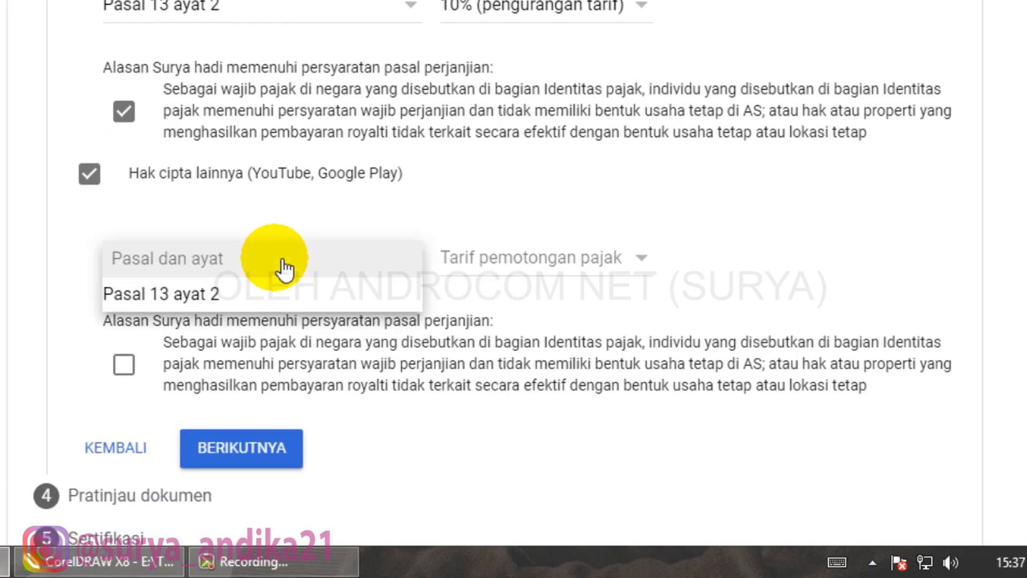
pyautogui.click(246, 308)
pyautogui.click(577, 272)
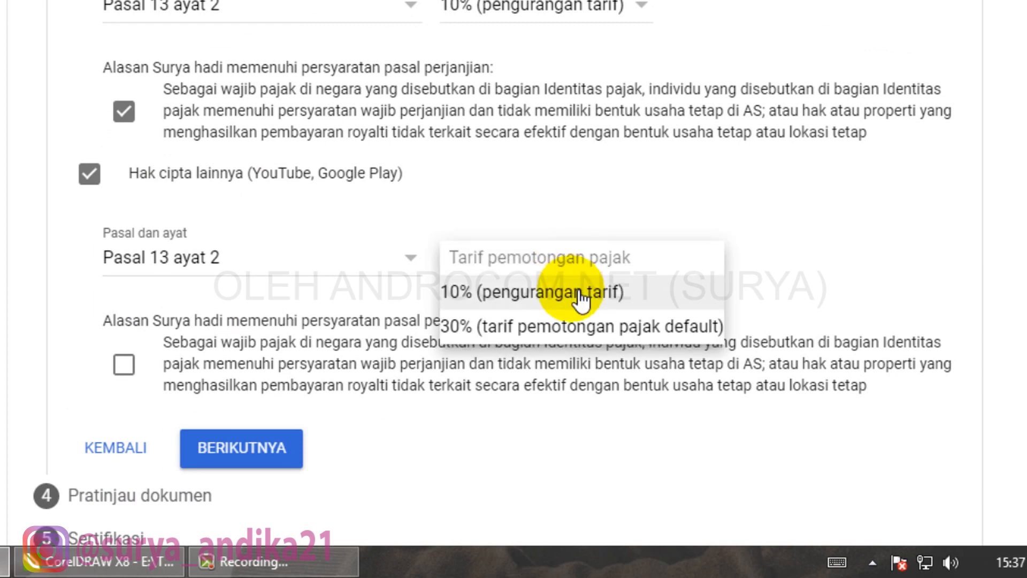
pyautogui.click(580, 297)
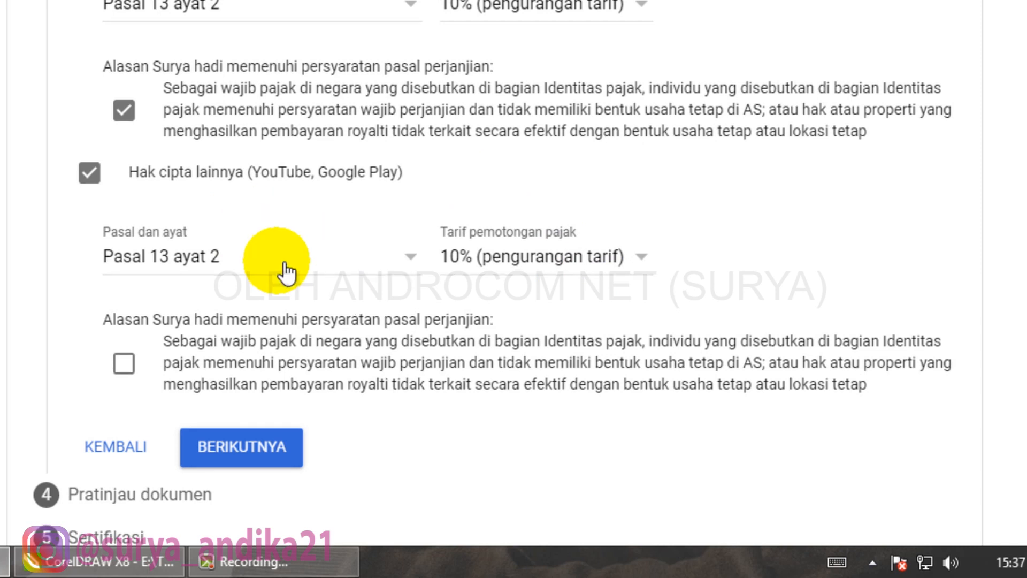
pyautogui.scroll(-2, 285, 263)
pyautogui.click(136, 282)
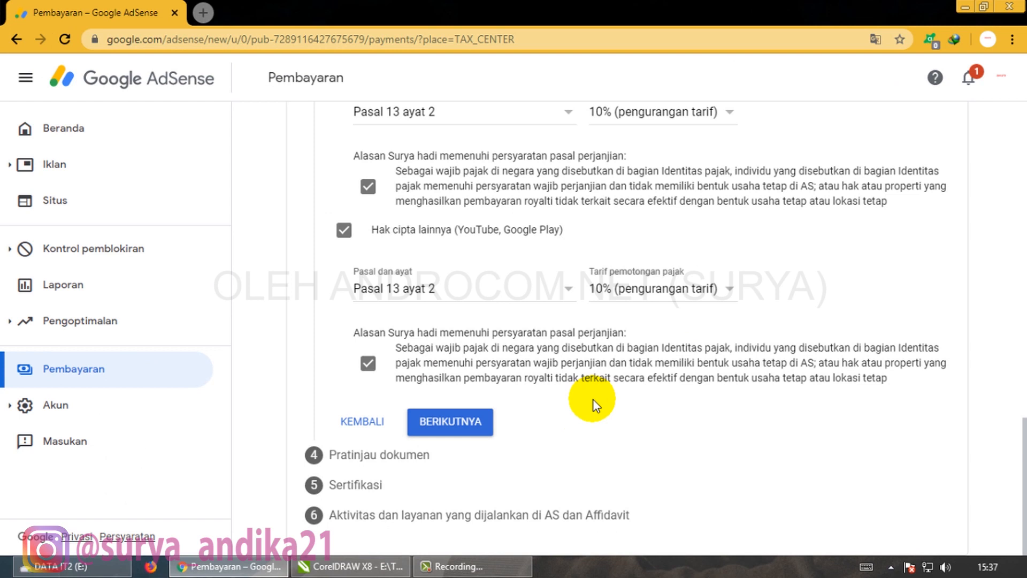
# - Declare the four previewed W-8BEN documents reviewed and correct, then continue to Sertifikasi
pyautogui.click(468, 416)
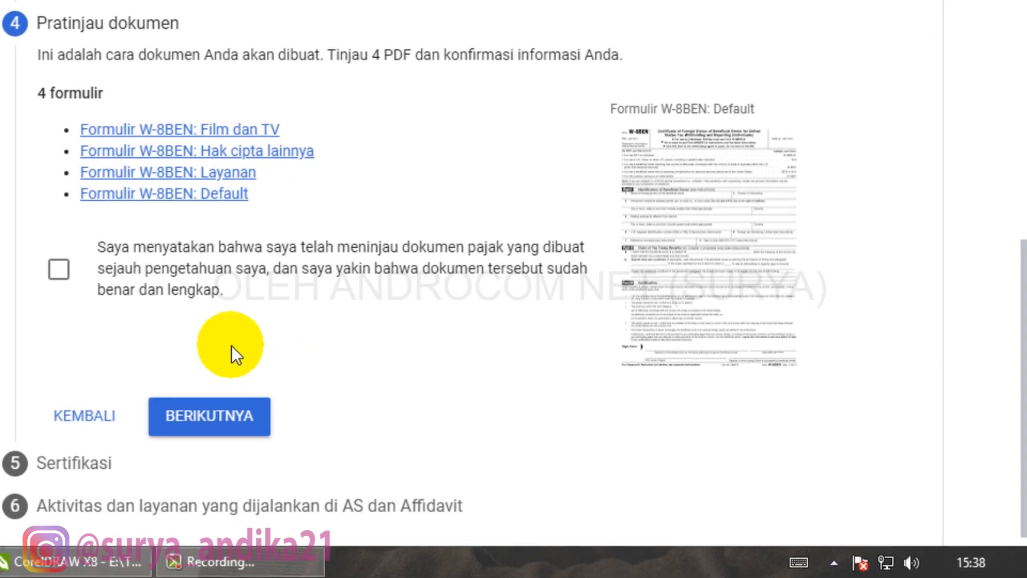
pyautogui.click(60, 270)
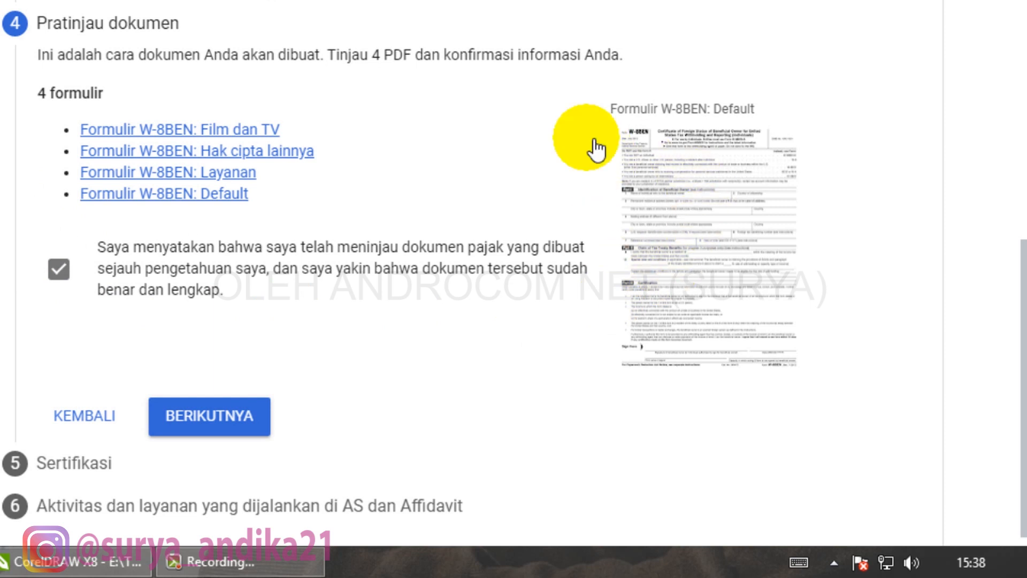
pyautogui.click(210, 425)
# - Sign with your full legal name and confirm you are the person signing
pyautogui.scroll(-8, 351, 348)
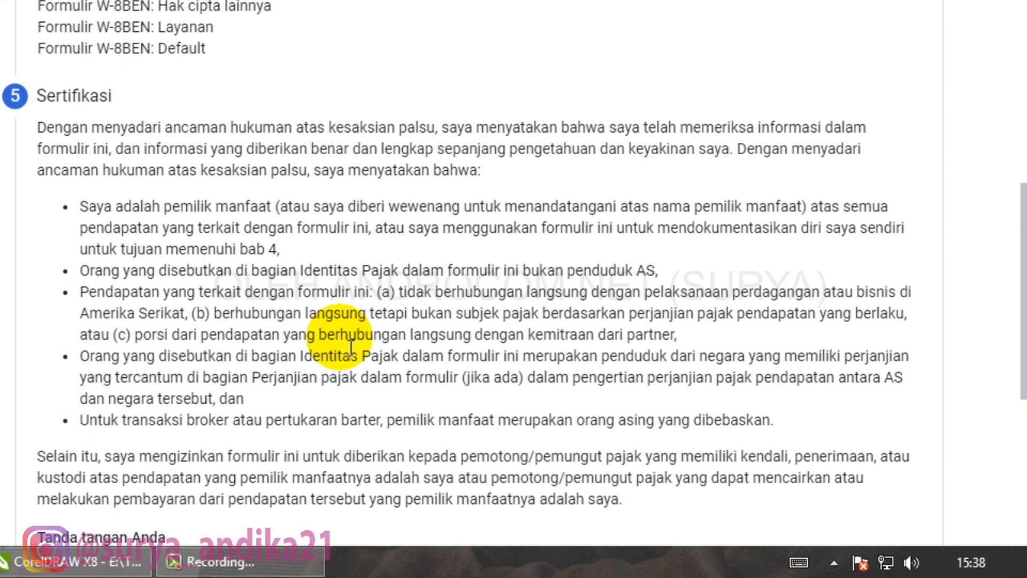
pyautogui.scroll(-2, 351, 348)
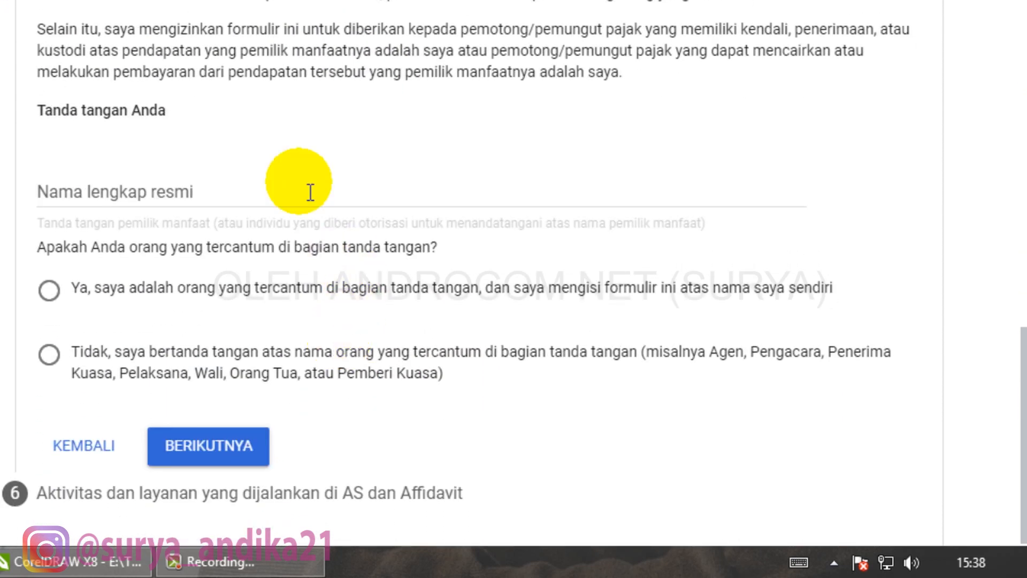
pyautogui.click(254, 201)
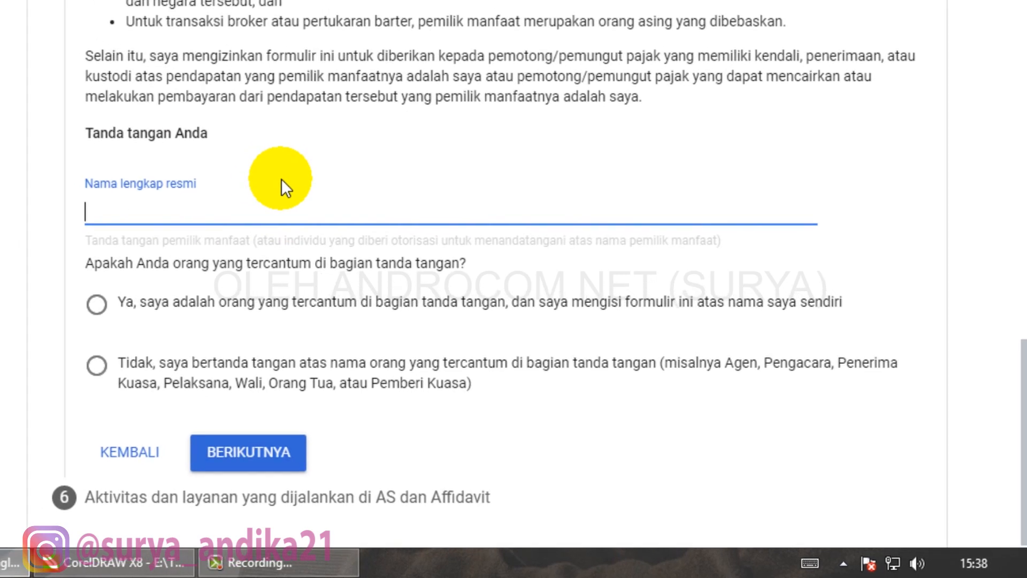
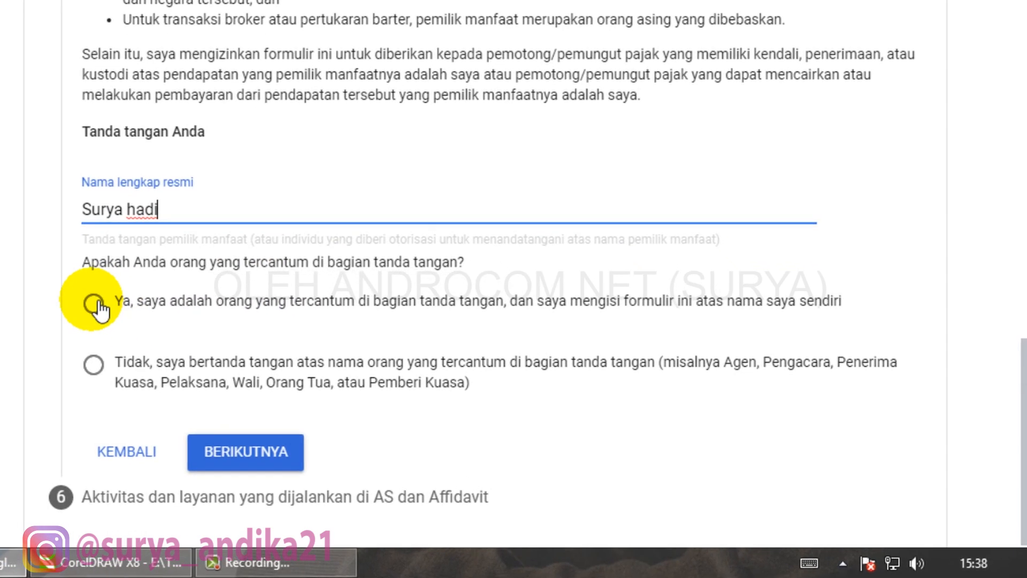
pyautogui.click(95, 305)
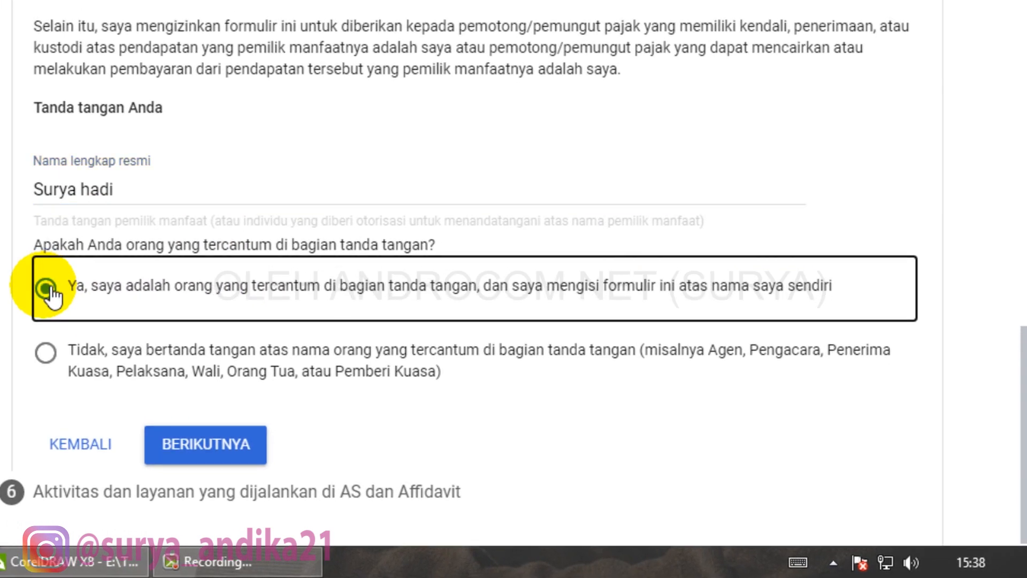
pyautogui.scroll(-1, 49, 289)
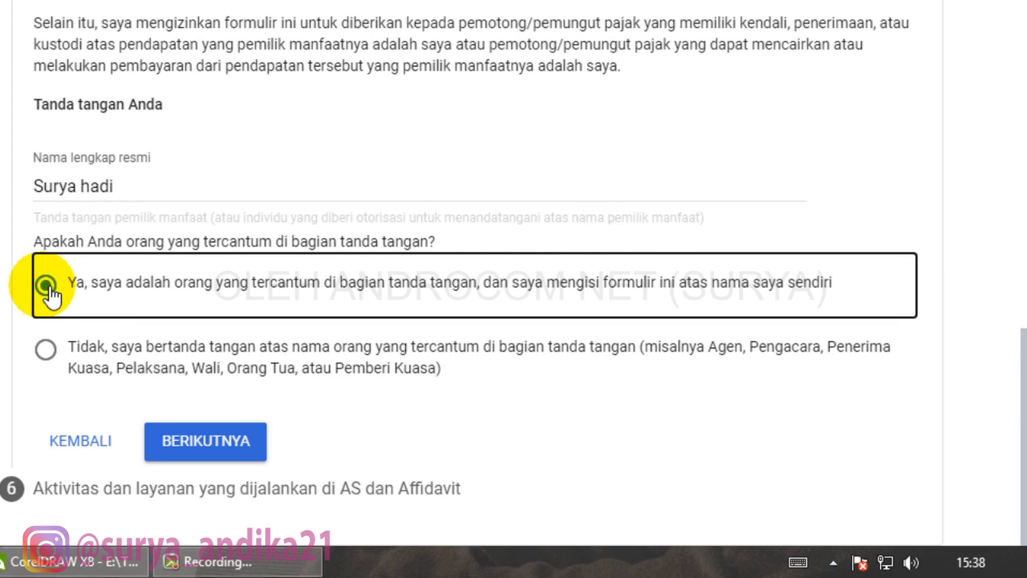
# - Answer Tidak to US activities, declaring all services are performed outside the US
pyautogui.click(203, 444)
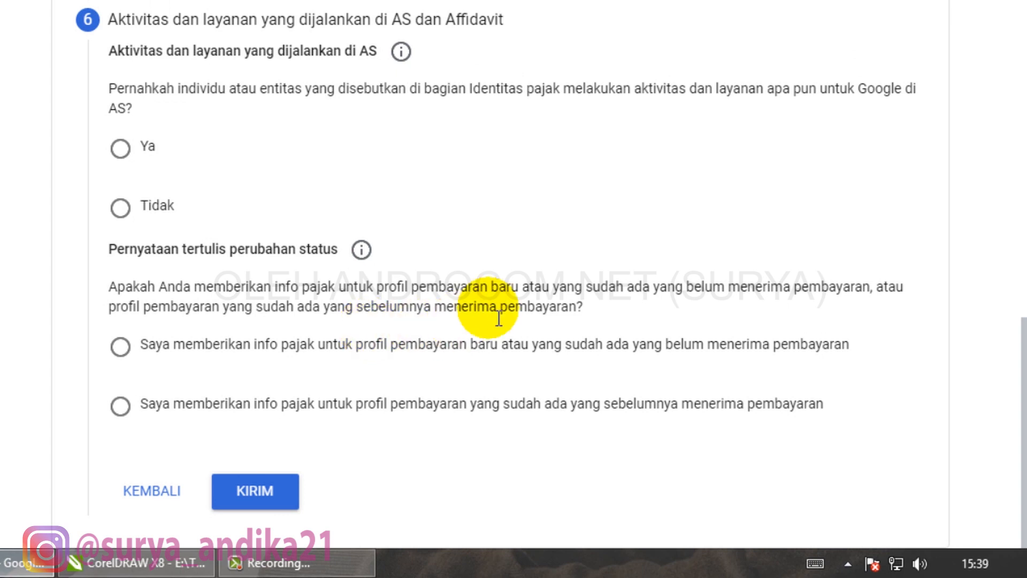
pyautogui.click(122, 210)
pyautogui.click(152, 273)
pyautogui.scroll(-1, 345, 297)
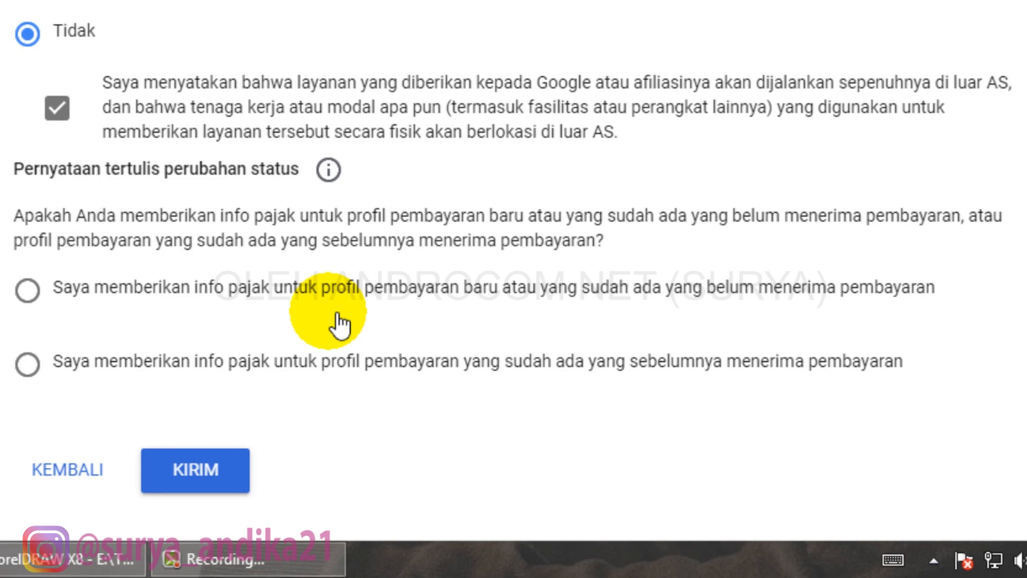
# - Certify the profile has received payments before and its tax info is unchanged since 1 Januari 2020, then submit
pyautogui.click(32, 367)
pyautogui.scroll(-4, 408, 394)
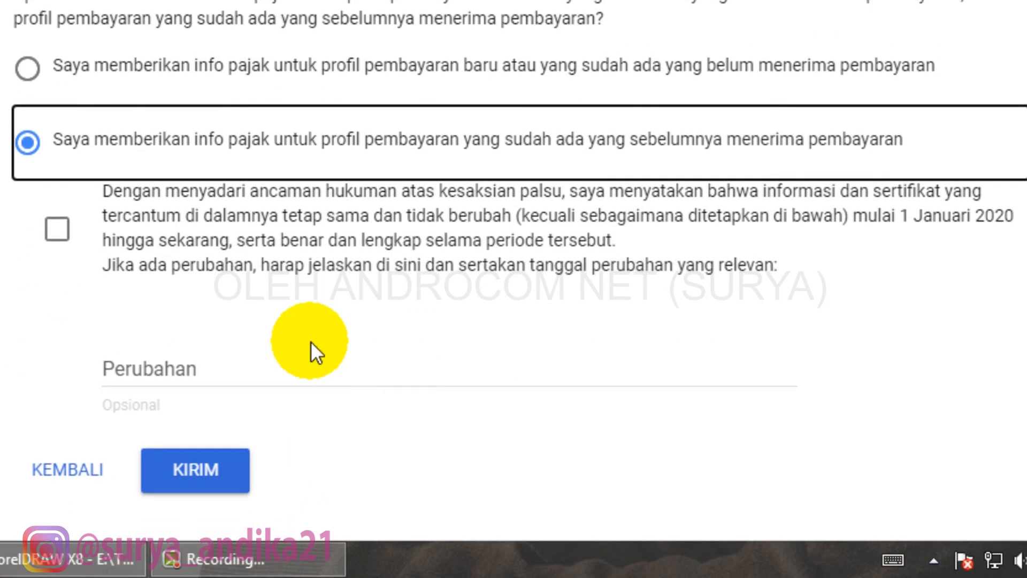
pyautogui.click(69, 235)
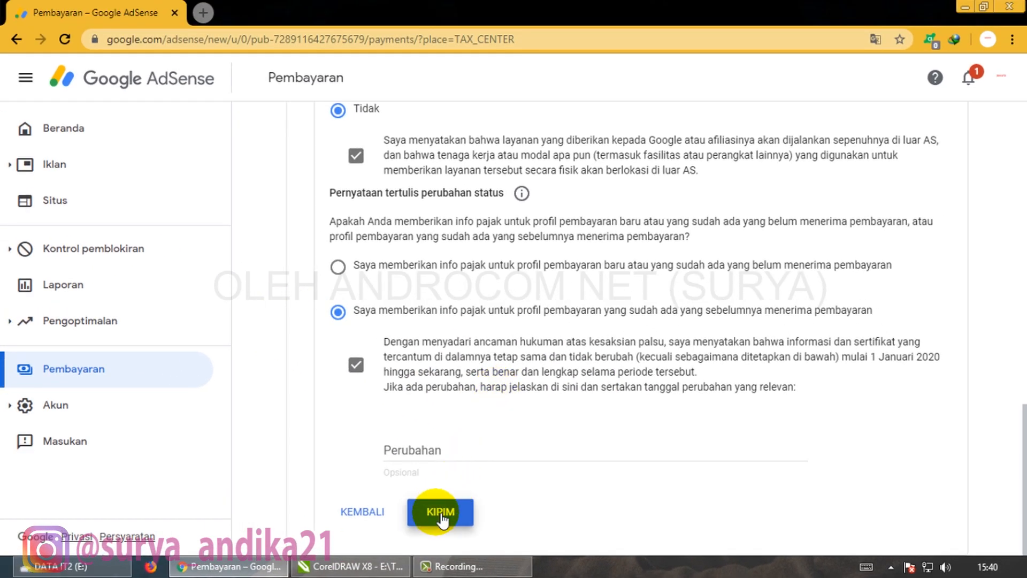
pyautogui.click(441, 514)
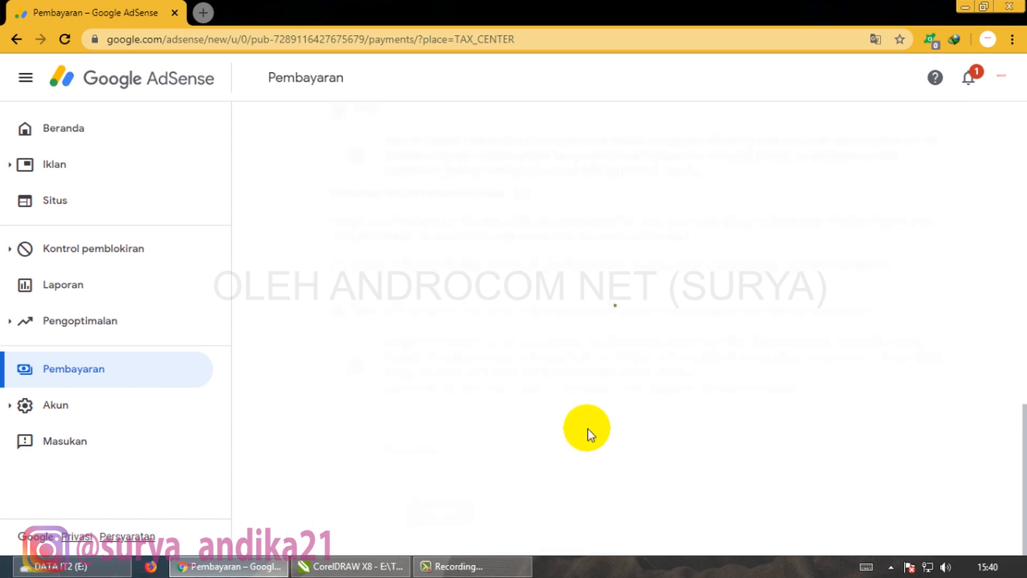